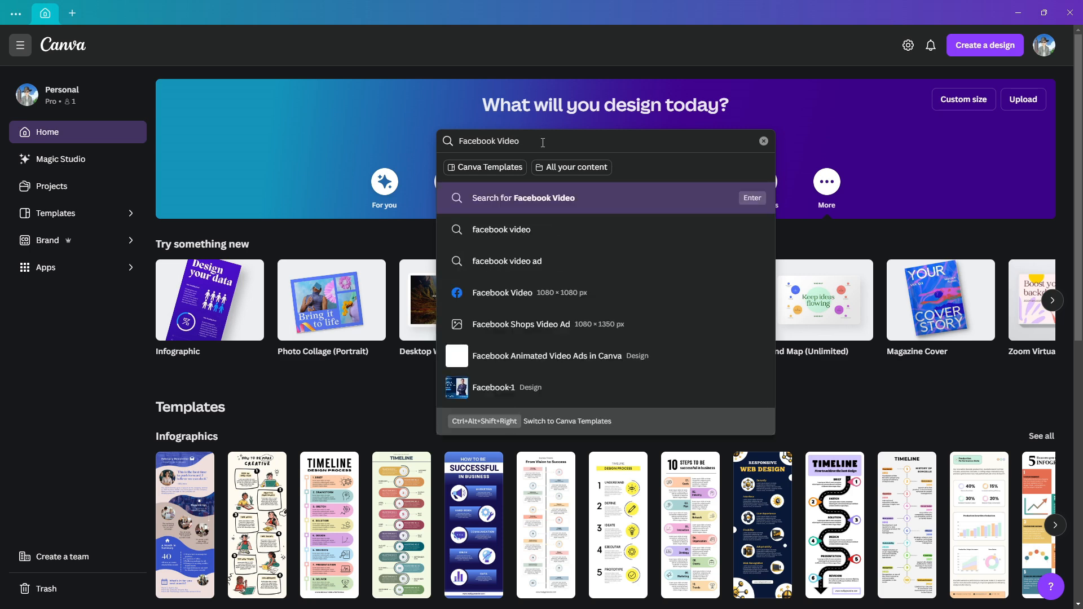
Create a blank Facebook Video design at 1080 × 1080 px
{"action": "left_click", "coordinate": [538, 299]}
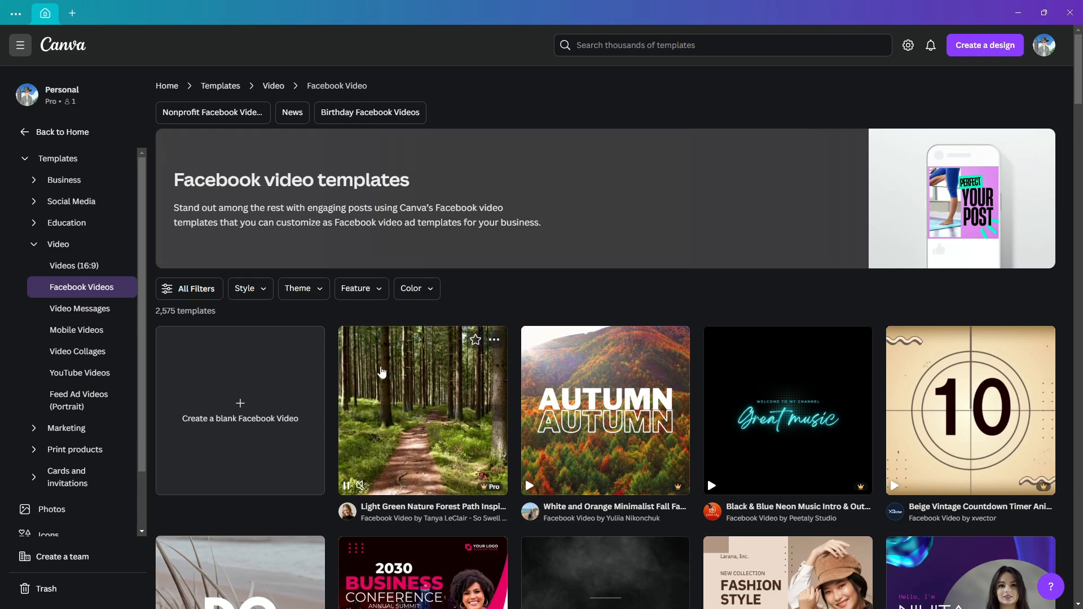
{"action": "left_click", "coordinate": [255, 449]}
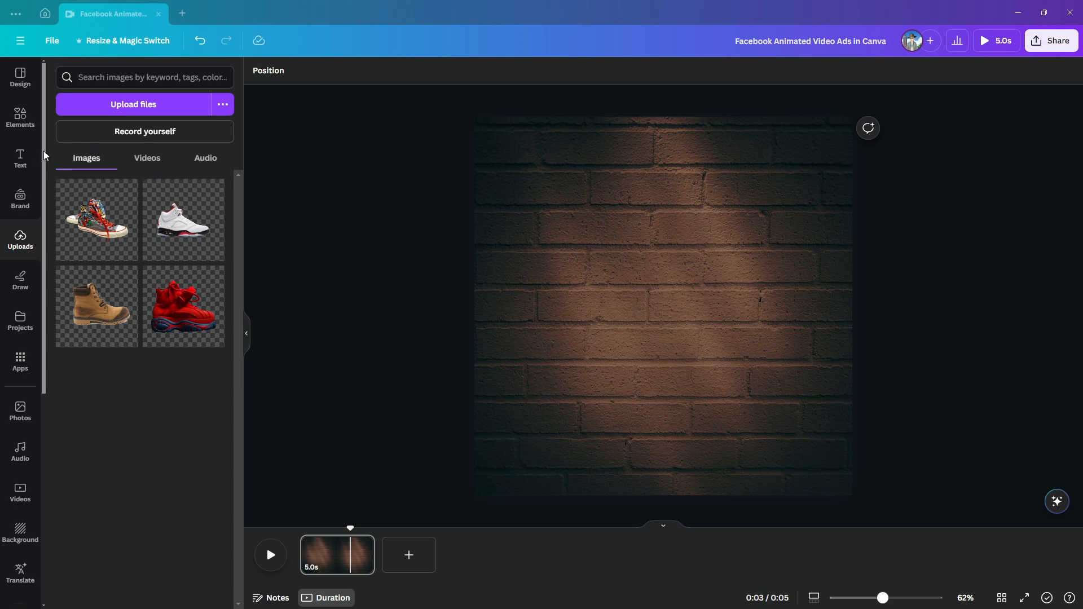
Add a heading to the brick wall page reading "Grand Sale", with each word on its own line
{"action": "left_click", "coordinate": [24, 162]}
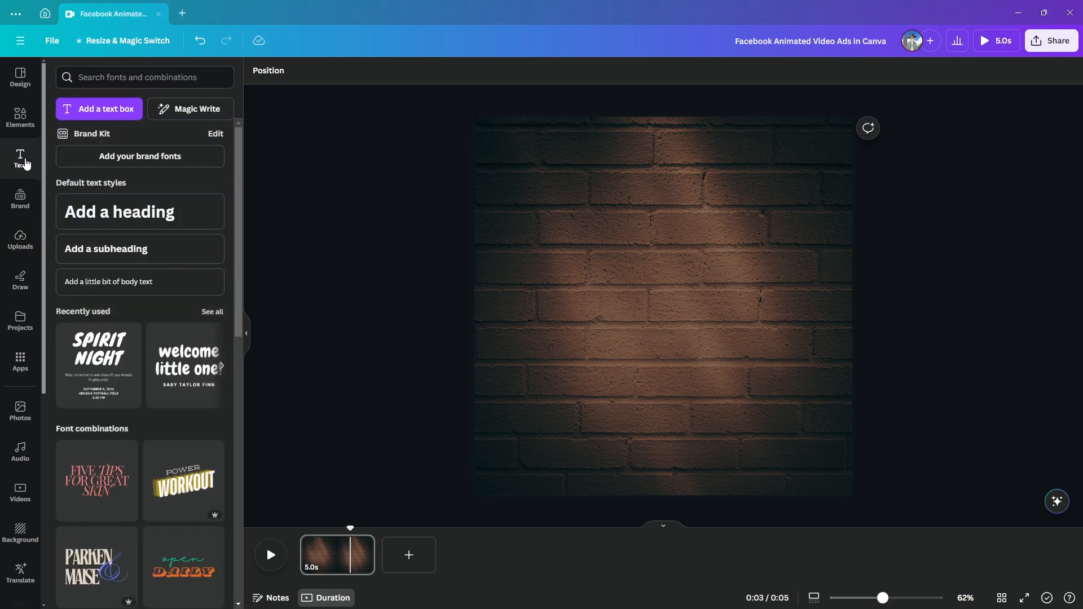
{"action": "left_click", "coordinate": [75, 211]}
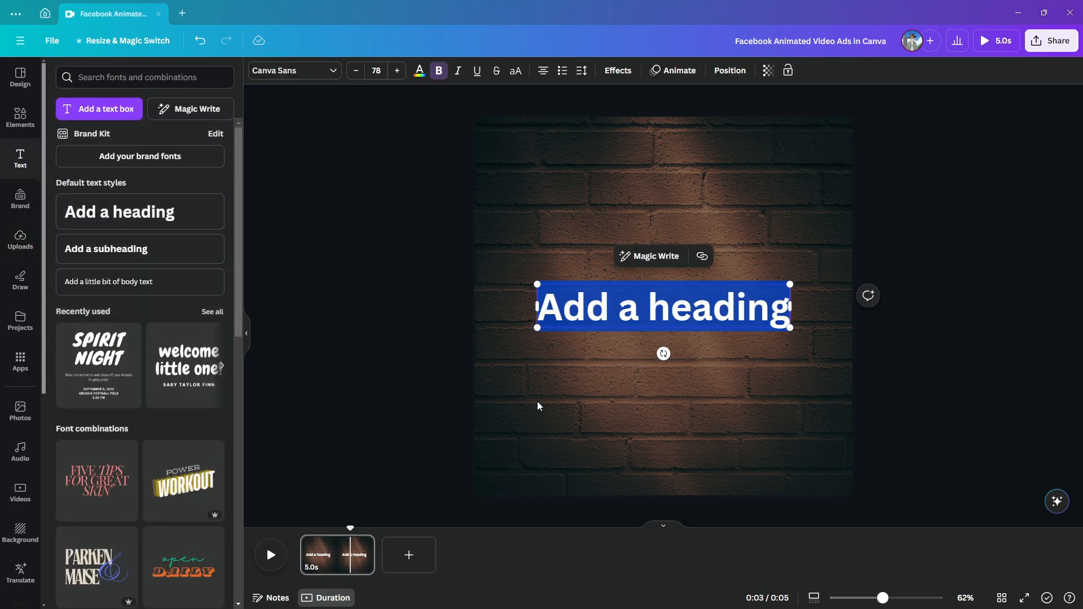
{"action": "type", "text": "Grand"}
{"action": "key", "text": "Return"}
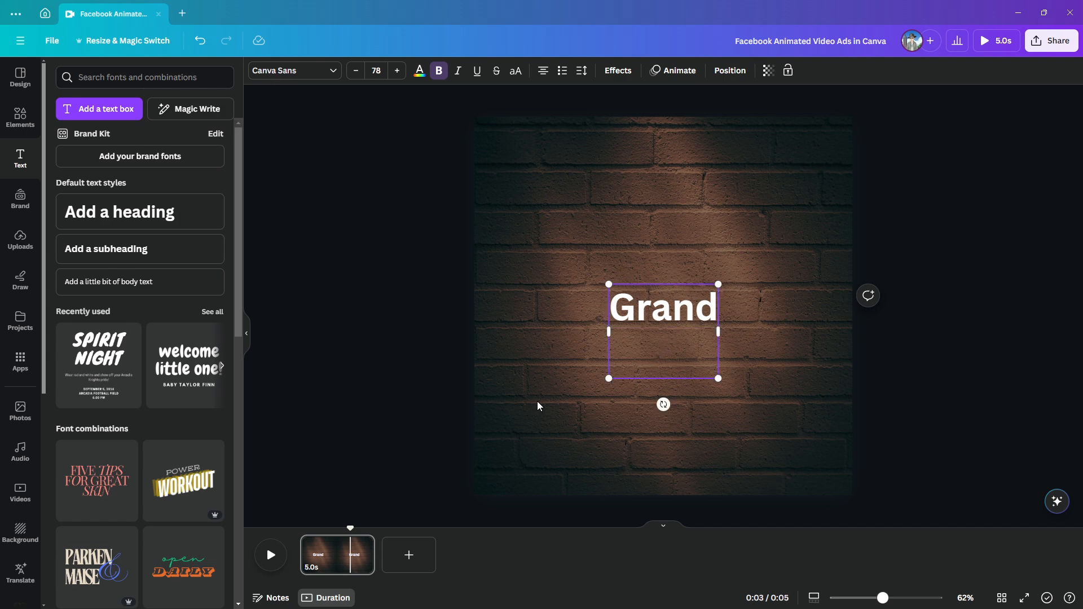
{"action": "type", "text": "Sale"}
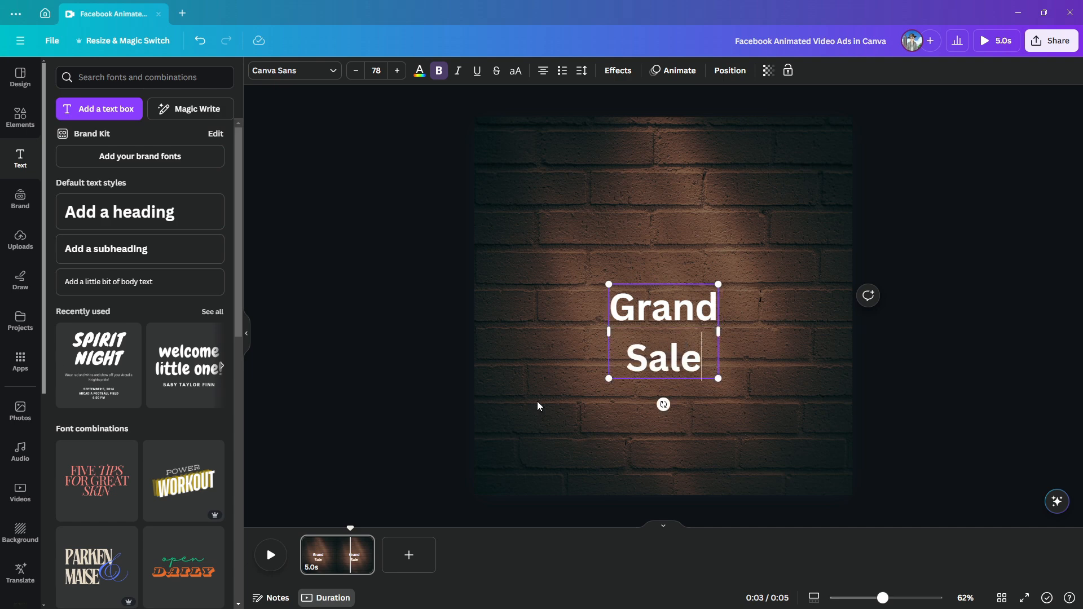
{"action": "left_click", "coordinate": [757, 351]}
Set the "Grand Sale" heading's font to JA Jayagiri Script and move the heading up above the page's centre
{"action": "left_click", "coordinate": [683, 319]}
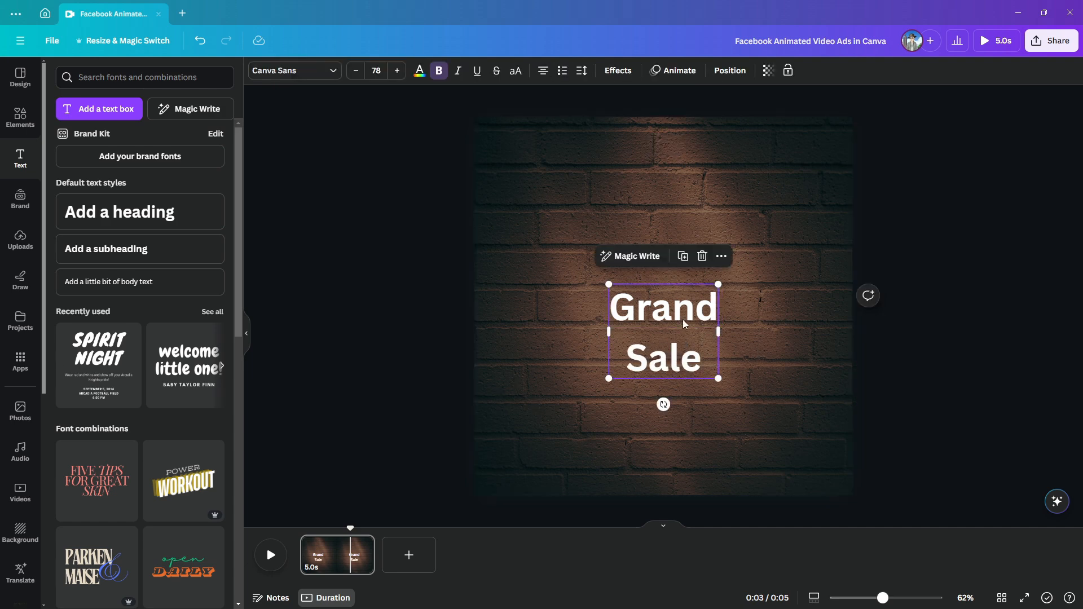
{"action": "left_click", "coordinate": [334, 72]}
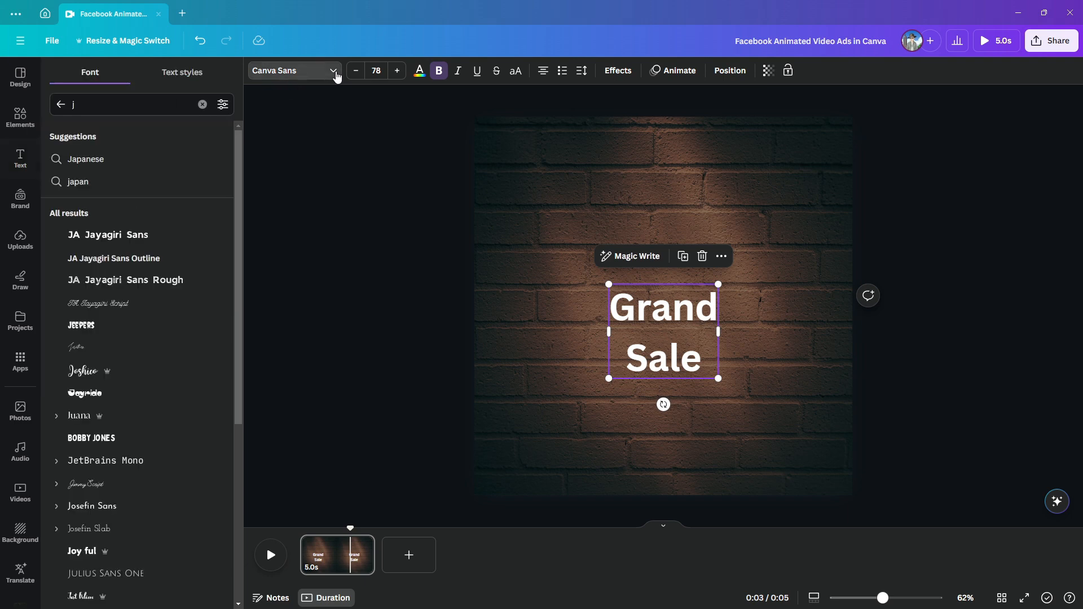
{"action": "left_click", "coordinate": [120, 304]}
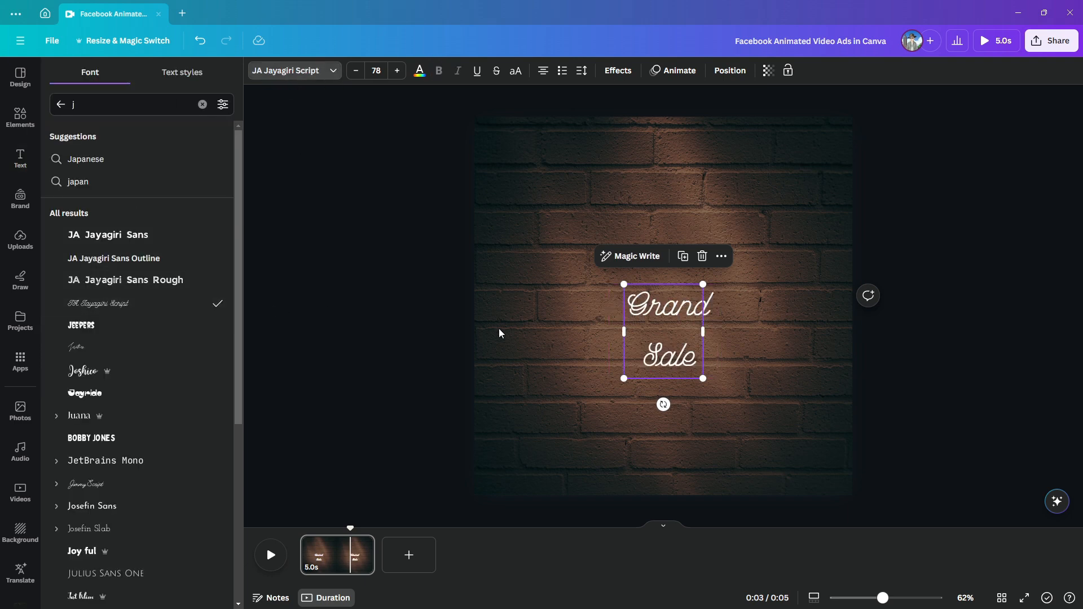
{"action": "left_click", "coordinate": [543, 338]}
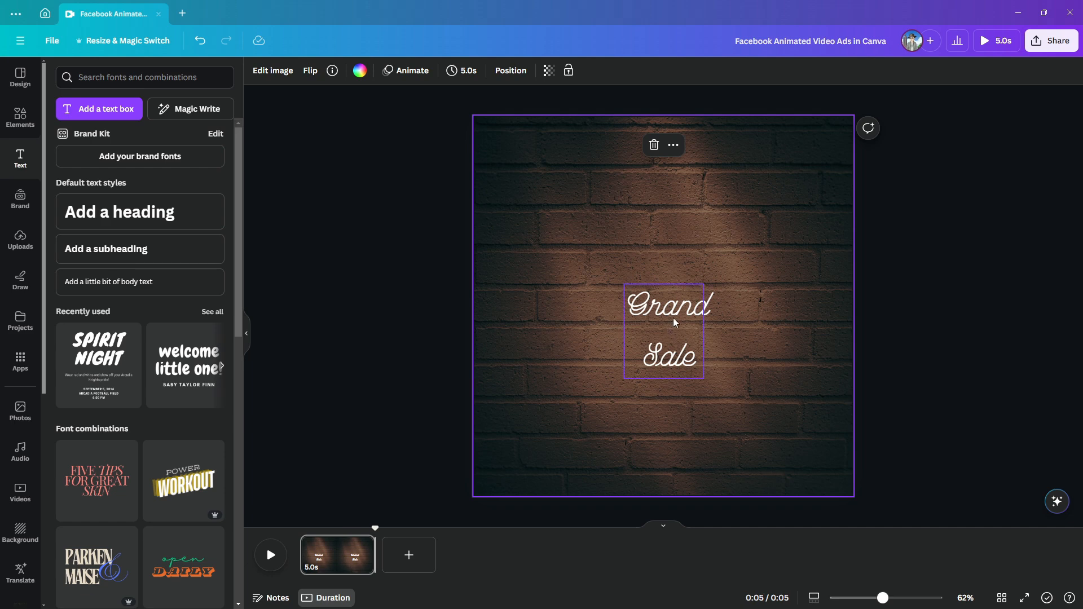
{"action": "left_click_drag", "start_coordinate": [676, 317], "coordinate": [675, 252]}
{"action": "left_click", "coordinate": [593, 332]}
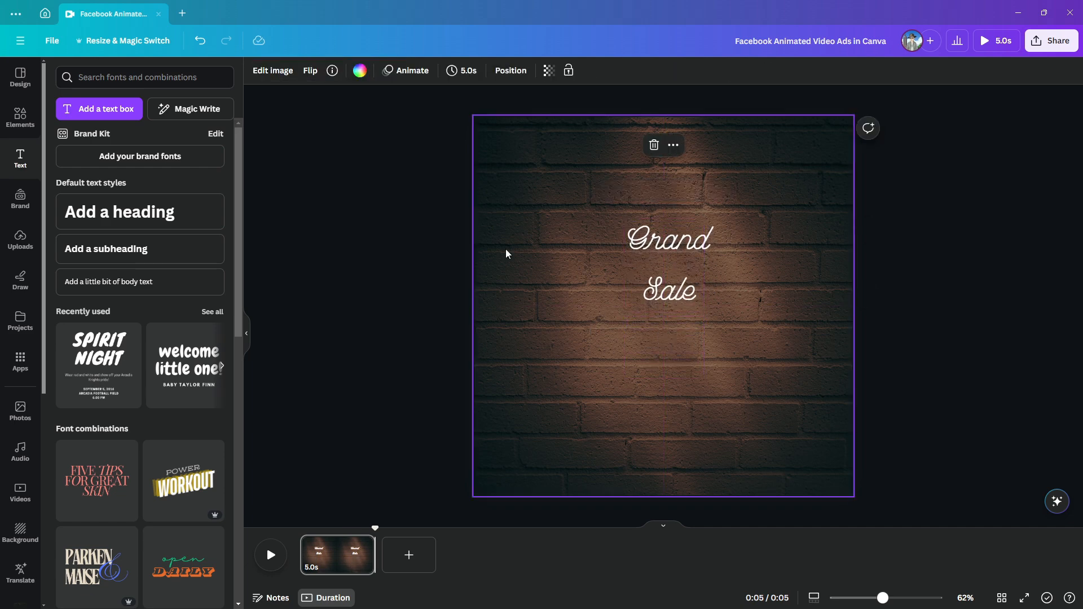
Insert the hand-drawn three-star outline graphic from the "star" graphics and place it below and to the left of the heading
{"action": "left_click", "coordinate": [11, 115]}
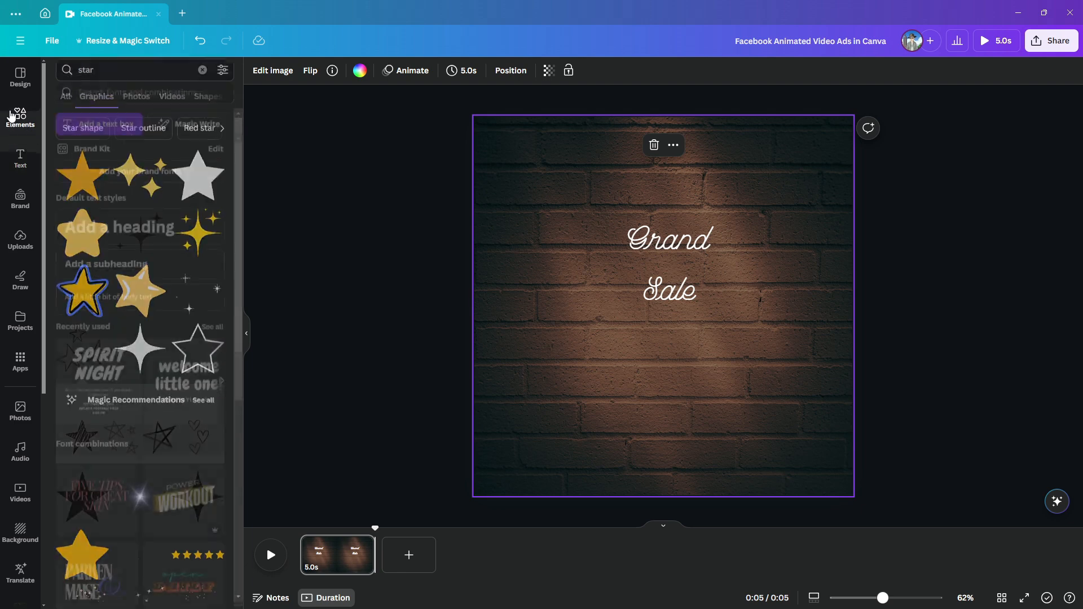
{"action": "left_click", "coordinate": [99, 78]}
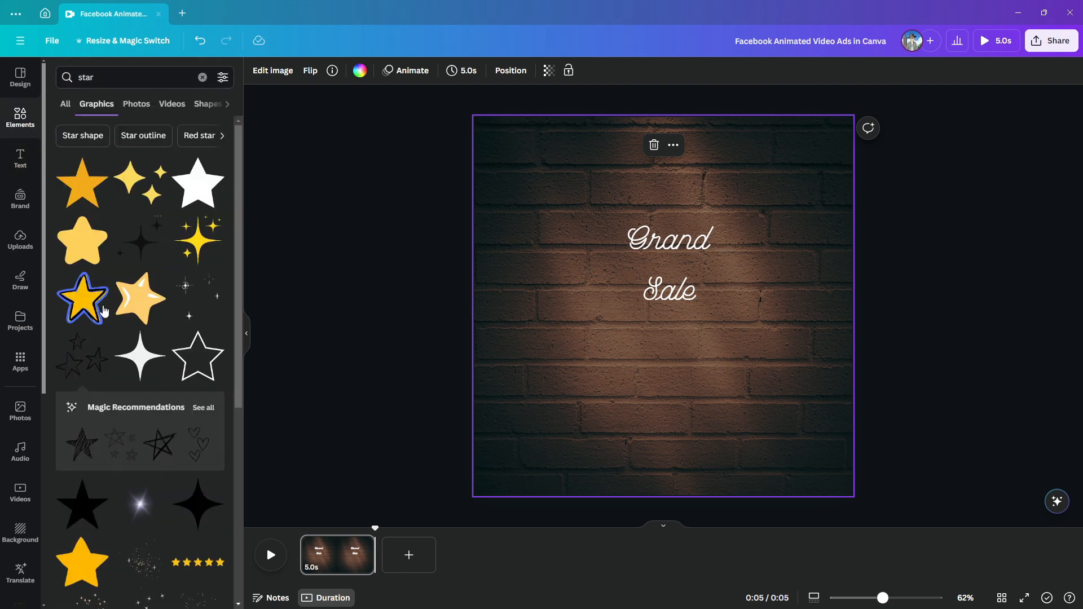
{"action": "left_click", "coordinate": [85, 364]}
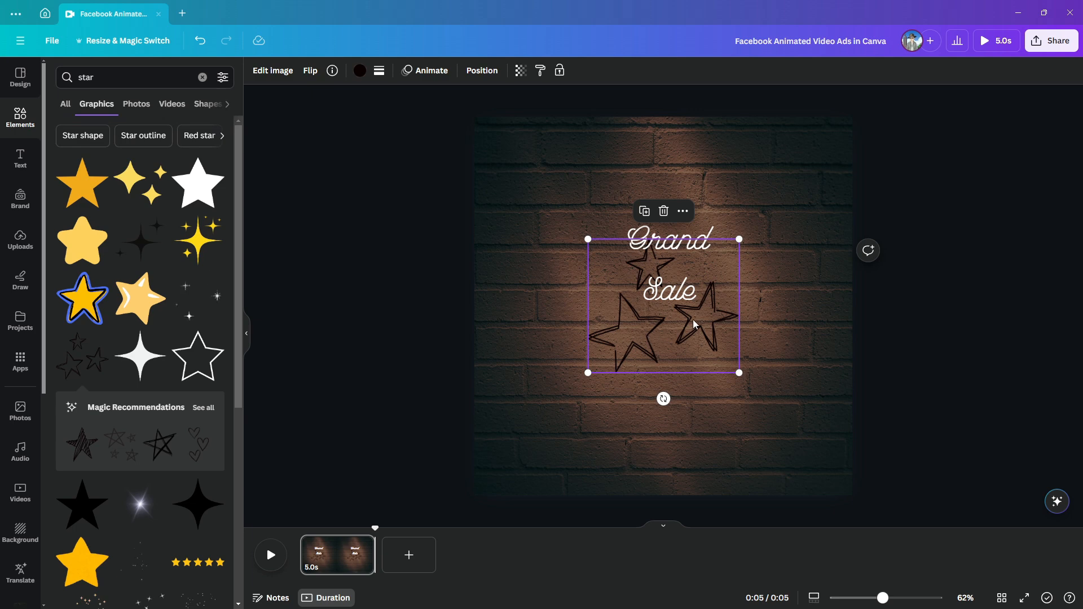
{"action": "left_click_drag", "start_coordinate": [698, 319], "coordinate": [631, 363]}
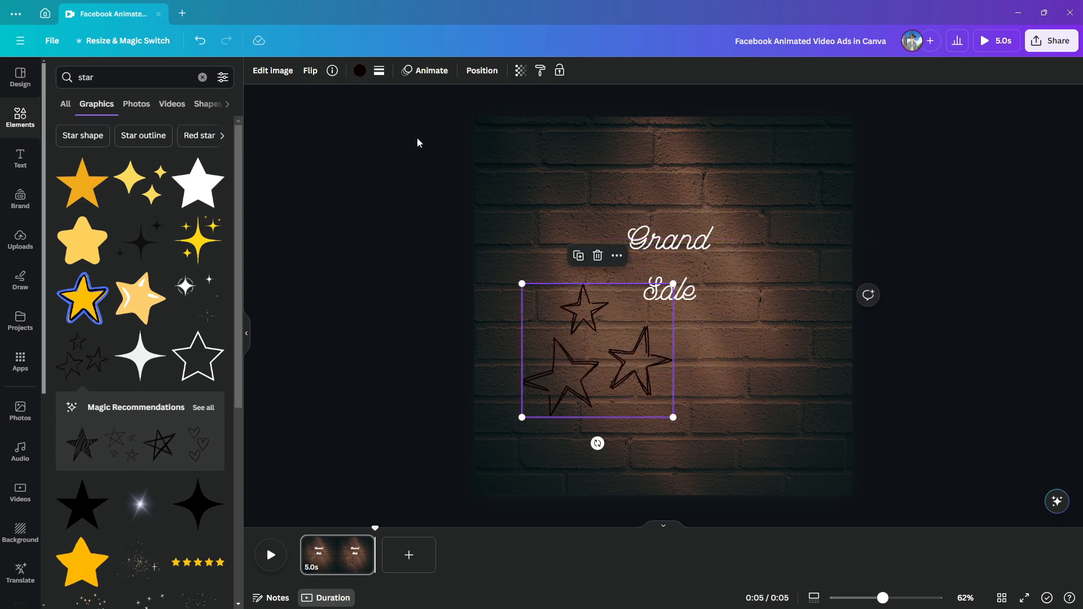
Recolour the three-star graphic white, then shrink it and place it just left of the word "Grand"
{"action": "left_click", "coordinate": [359, 72]}
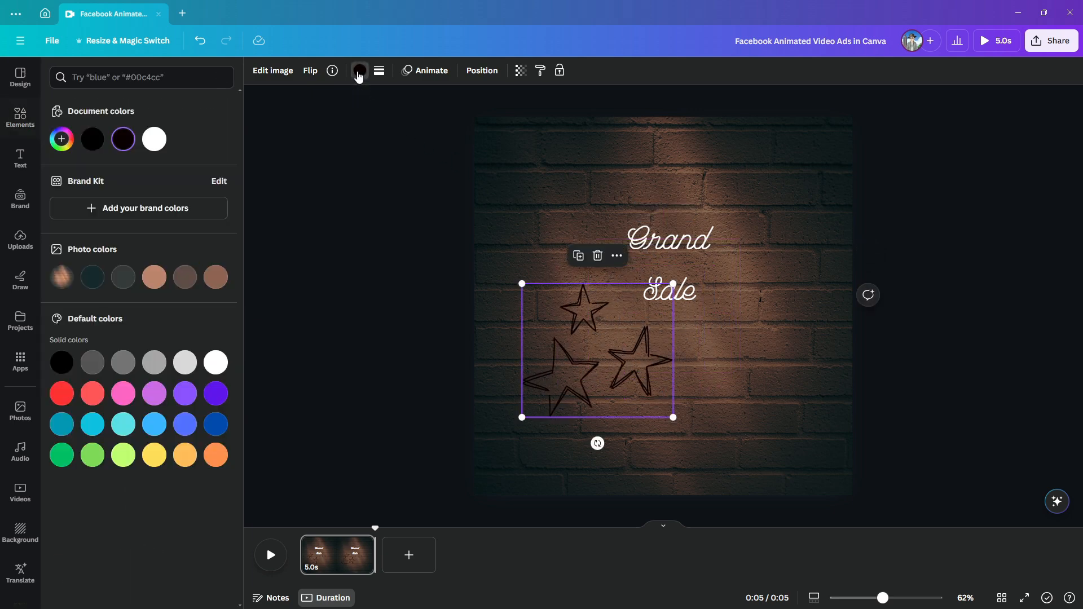
{"action": "left_click", "coordinate": [154, 139]}
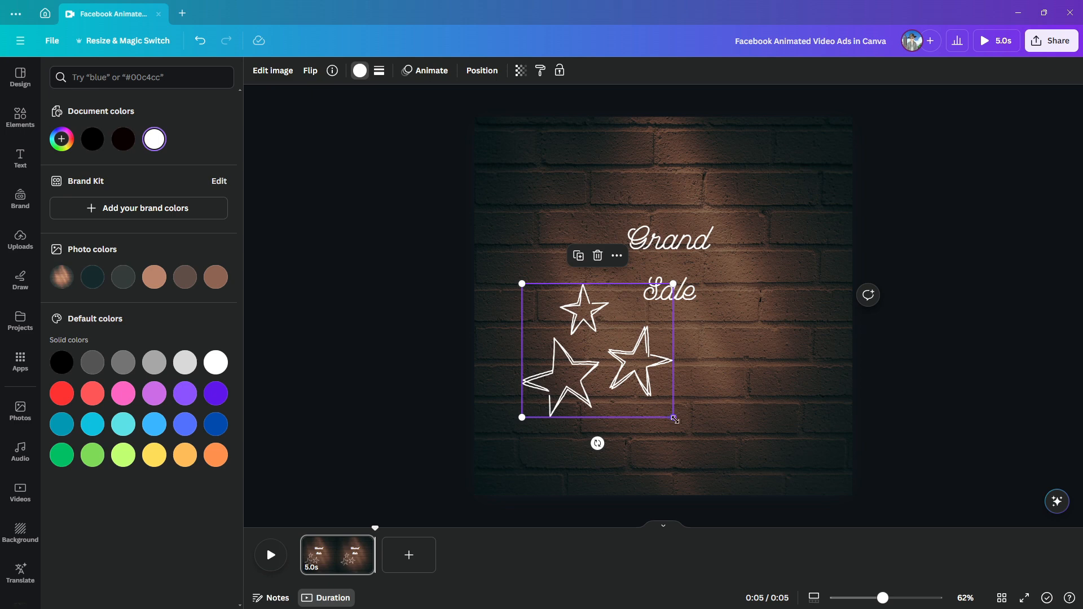
{"action": "left_click_drag", "start_coordinate": [675, 419], "coordinate": [600, 246]}
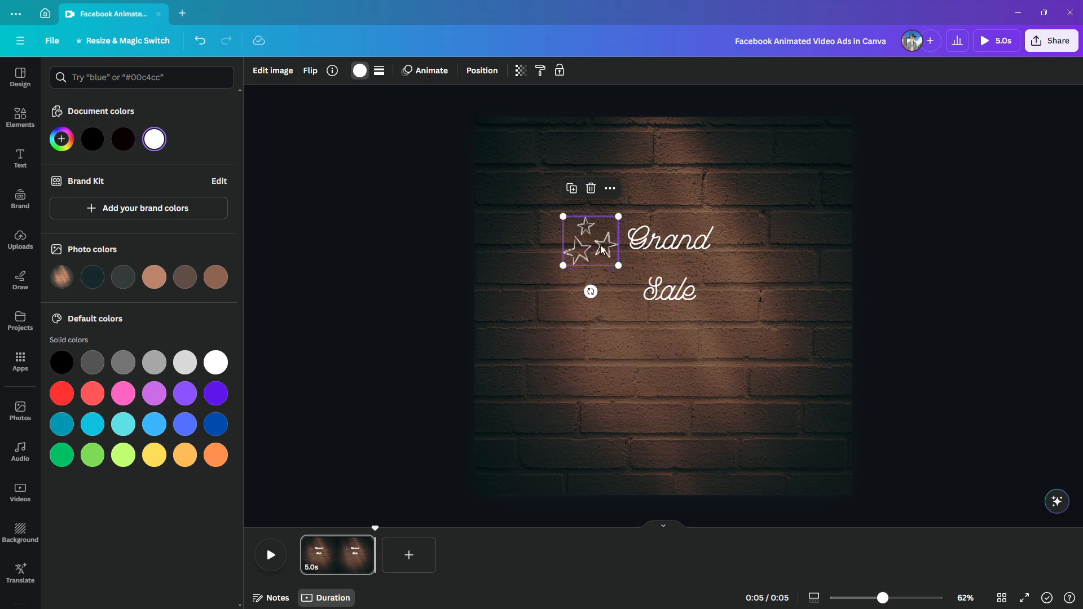
Duplicate the three-star graphic and place the copy just right of the word "Sale"
{"action": "left_click", "coordinate": [576, 194]}
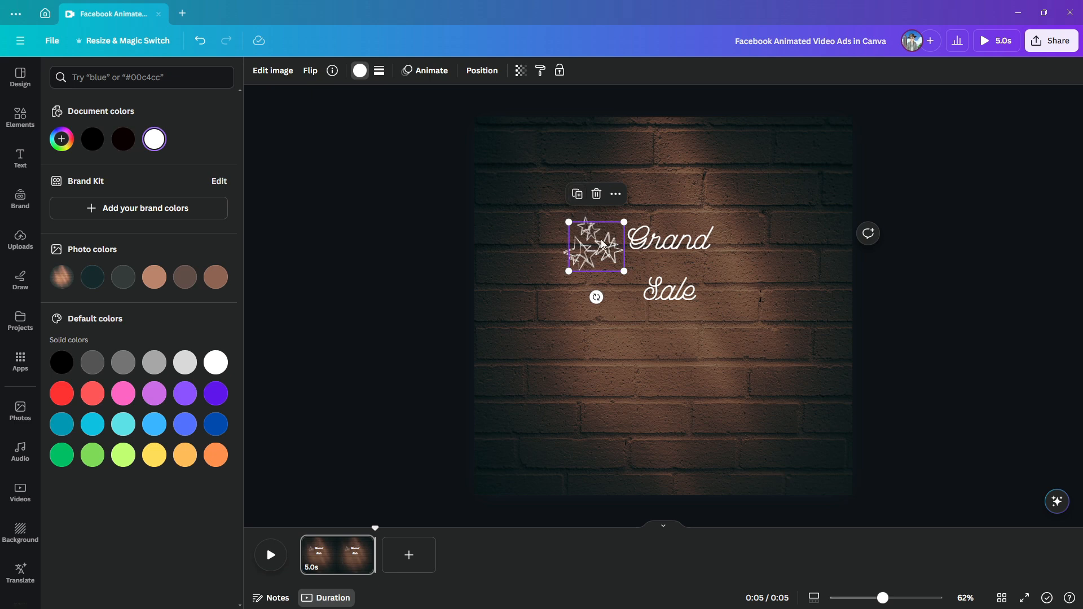
{"action": "left_click_drag", "start_coordinate": [603, 243], "coordinate": [745, 287]}
{"action": "left_click", "coordinate": [662, 357]}
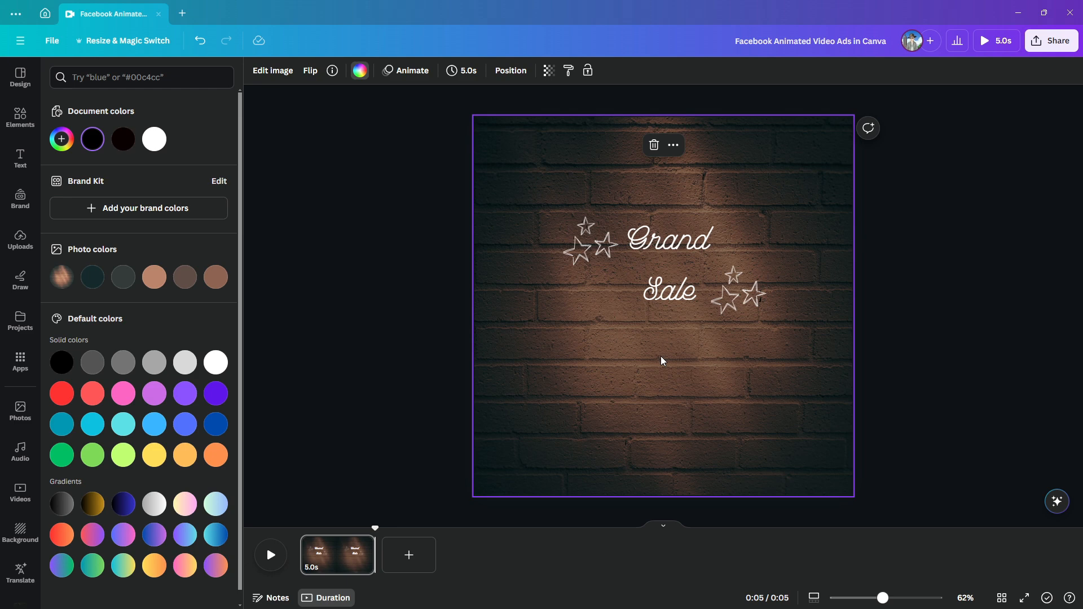
Apply the Neon text effect to the "Grand Sale" heading
{"action": "left_click", "coordinate": [682, 252]}
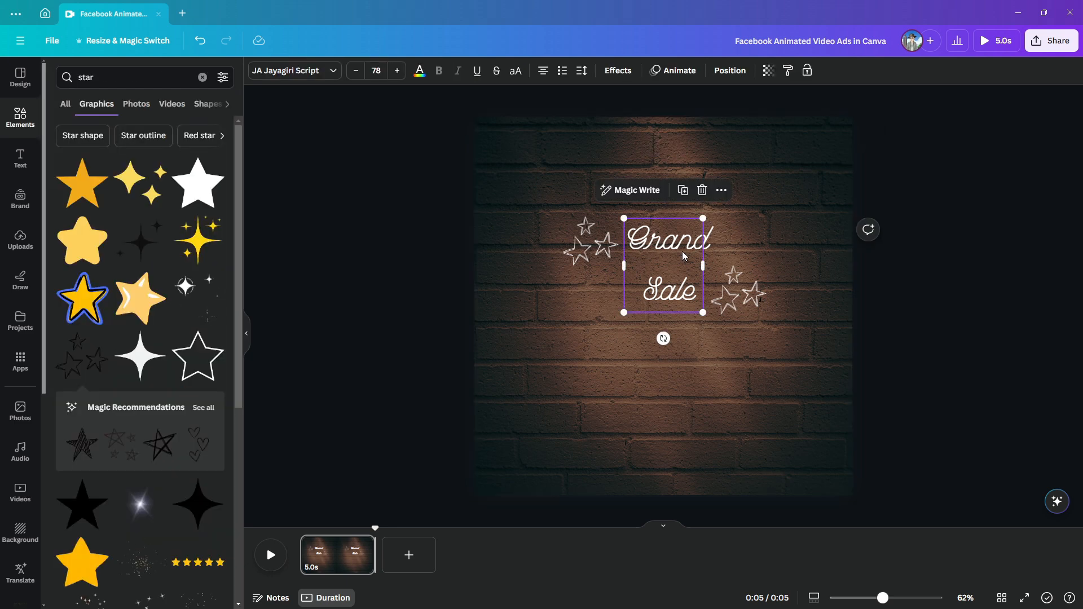
{"action": "left_click", "coordinate": [619, 72]}
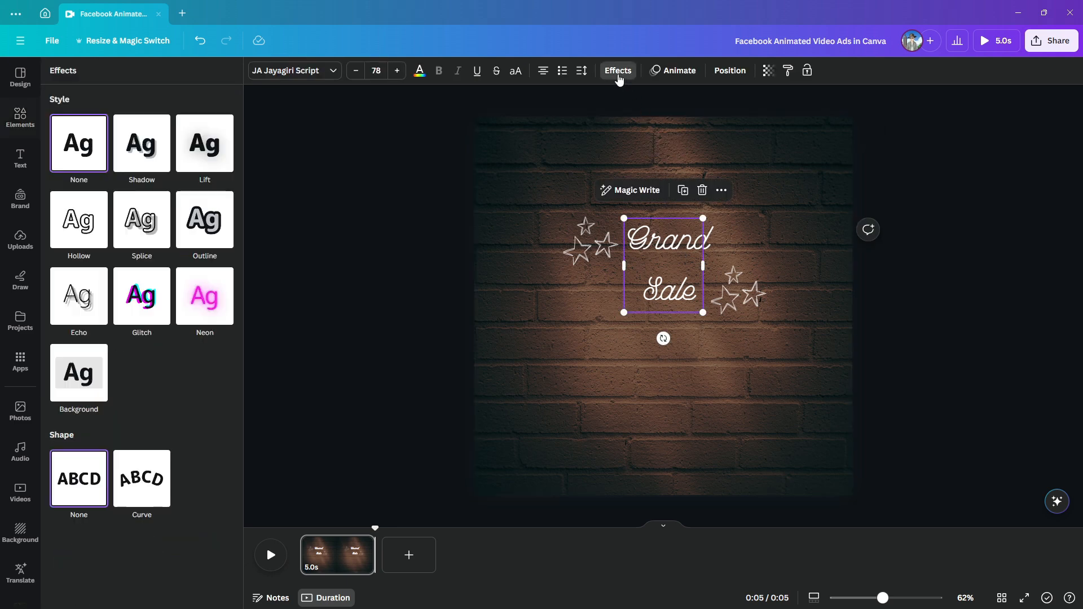
{"action": "left_click", "coordinate": [224, 311]}
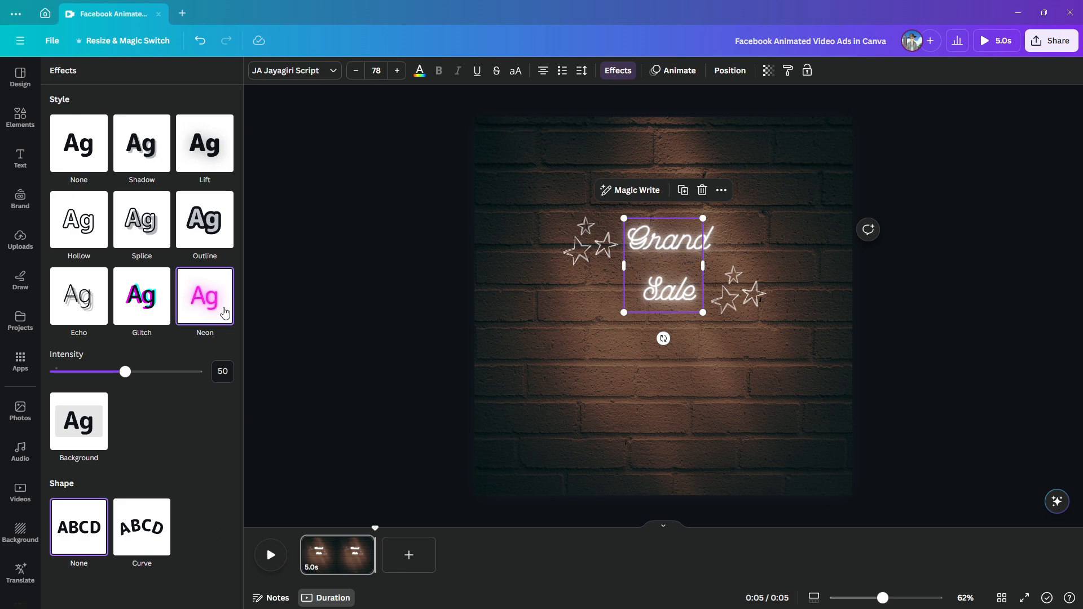
{"action": "left_click", "coordinate": [563, 387]}
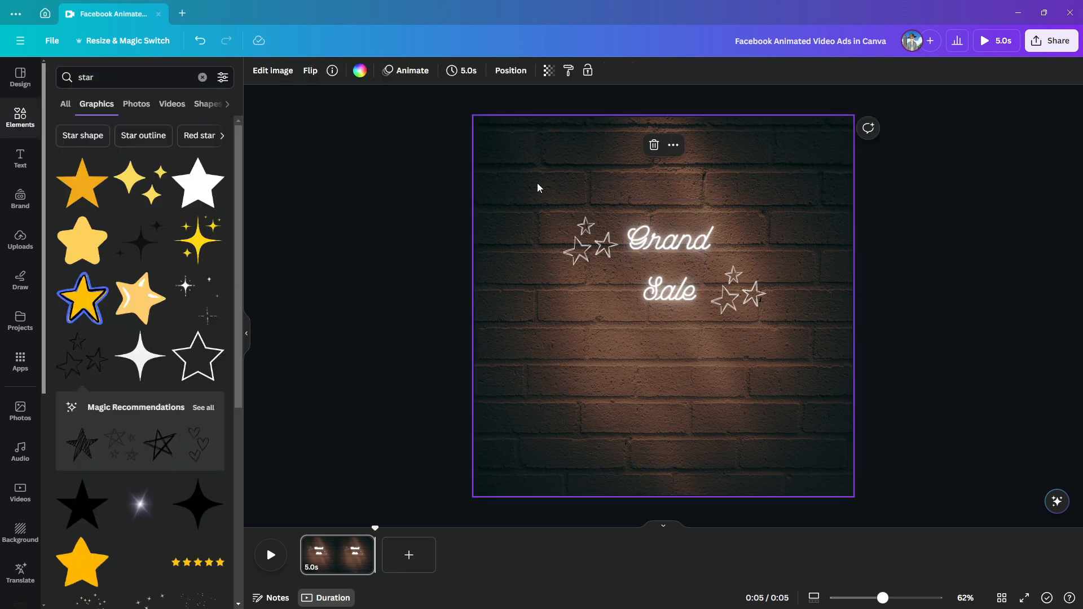
Apply the Neon animation to the heading and both star graphics together, and move them up near the page's top edge
{"action": "left_click_drag", "start_coordinate": [537, 183], "coordinate": [781, 355]}
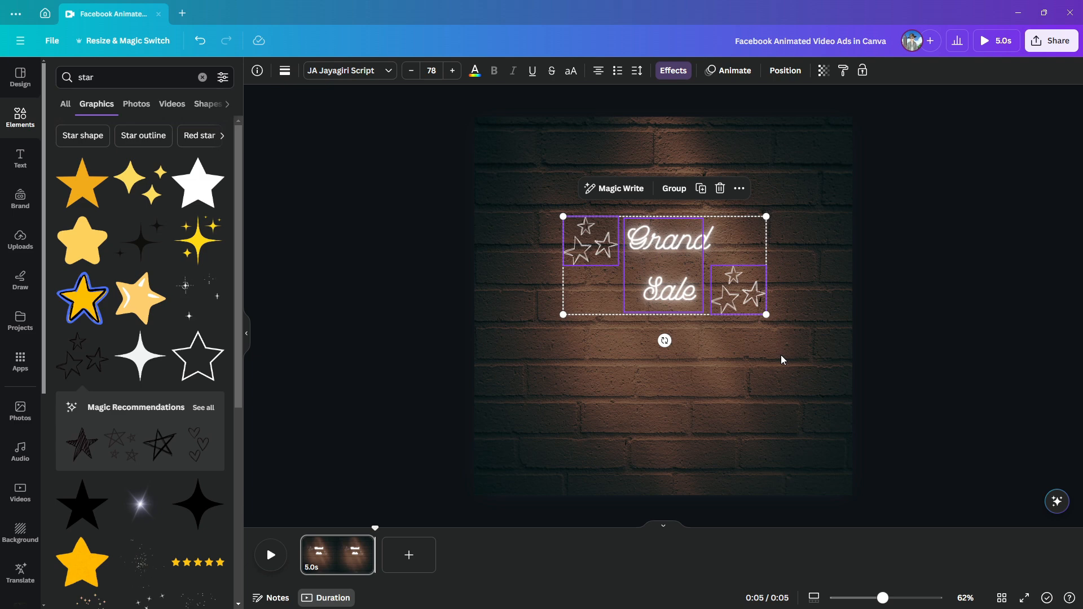
{"action": "left_click", "coordinate": [739, 73]}
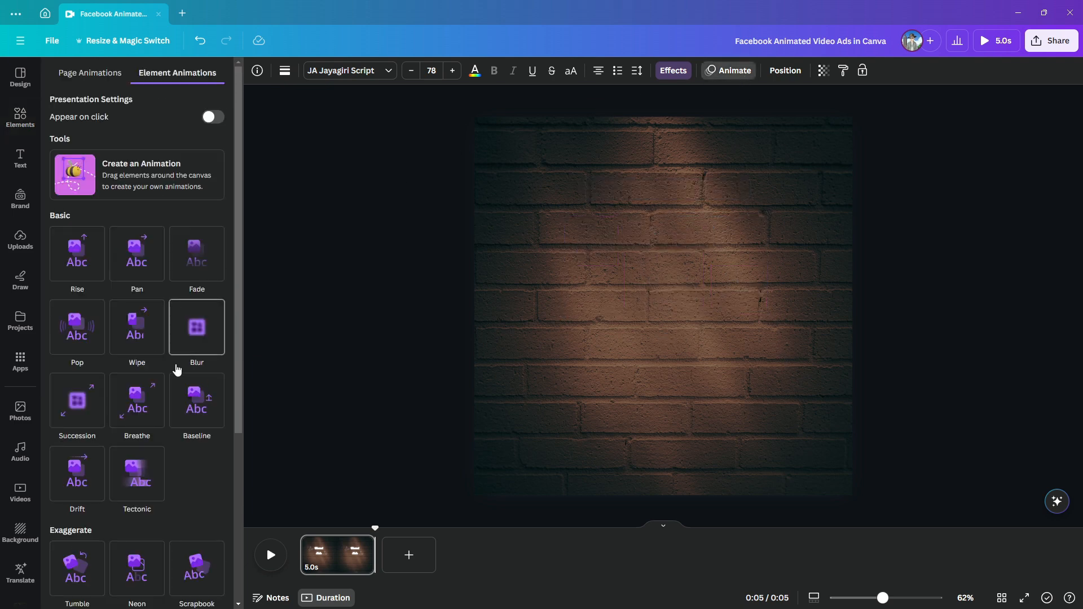
{"action": "scroll", "coordinate": [172, 367], "scroll_direction": "down", "scroll_amount": 5}
{"action": "left_click", "coordinate": [139, 334]}
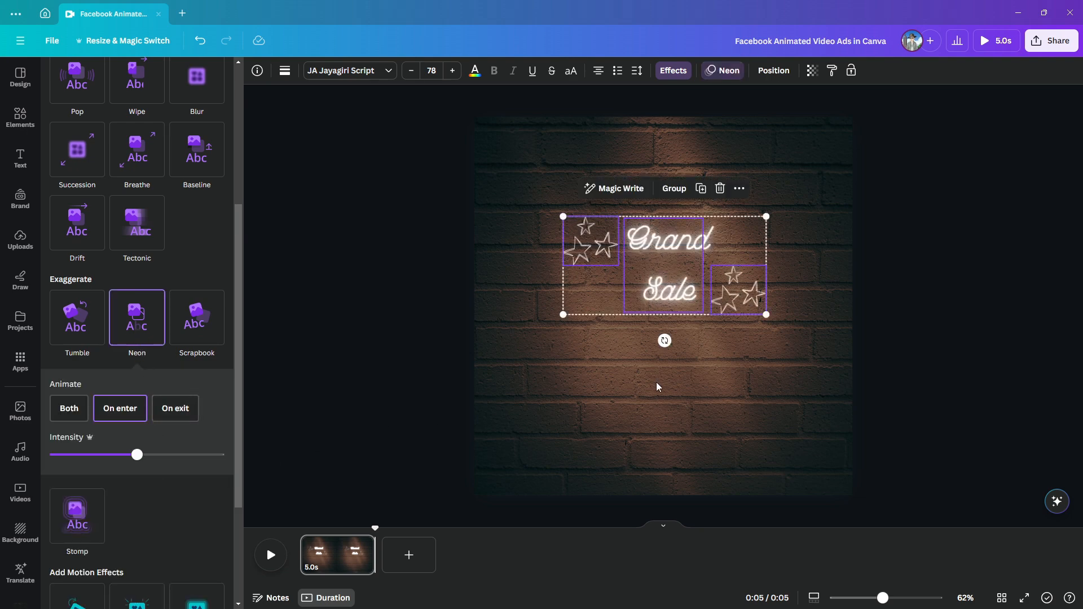
{"action": "left_click_drag", "start_coordinate": [660, 285], "coordinate": [657, 199]}
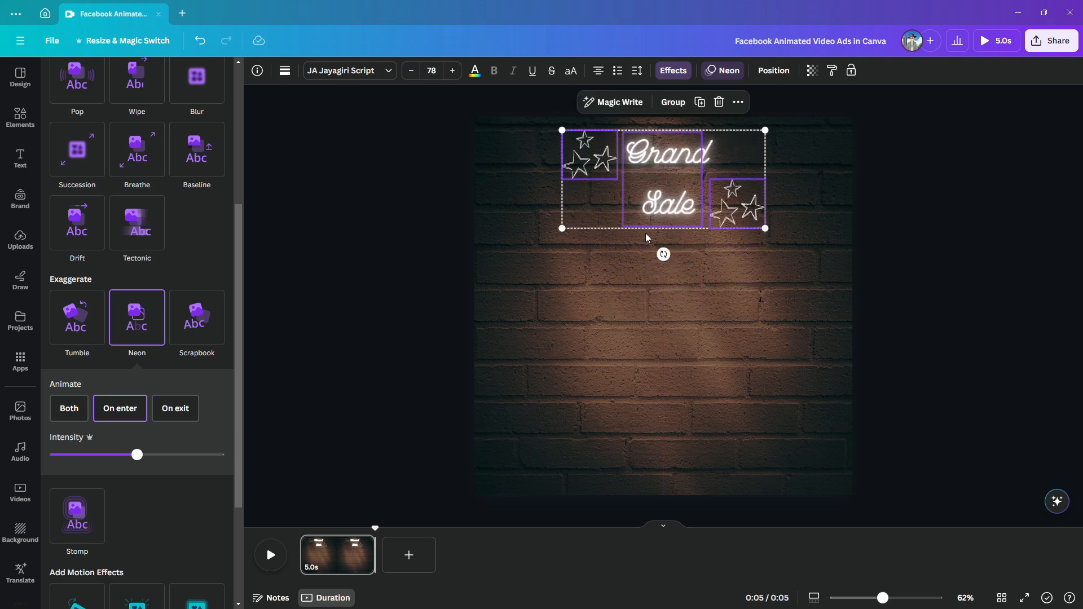
{"action": "left_click", "coordinate": [623, 321]}
Recolour both three-star graphics light orange
{"action": "left_click", "coordinate": [590, 156]}
{"action": "left_click", "coordinate": [360, 71]}
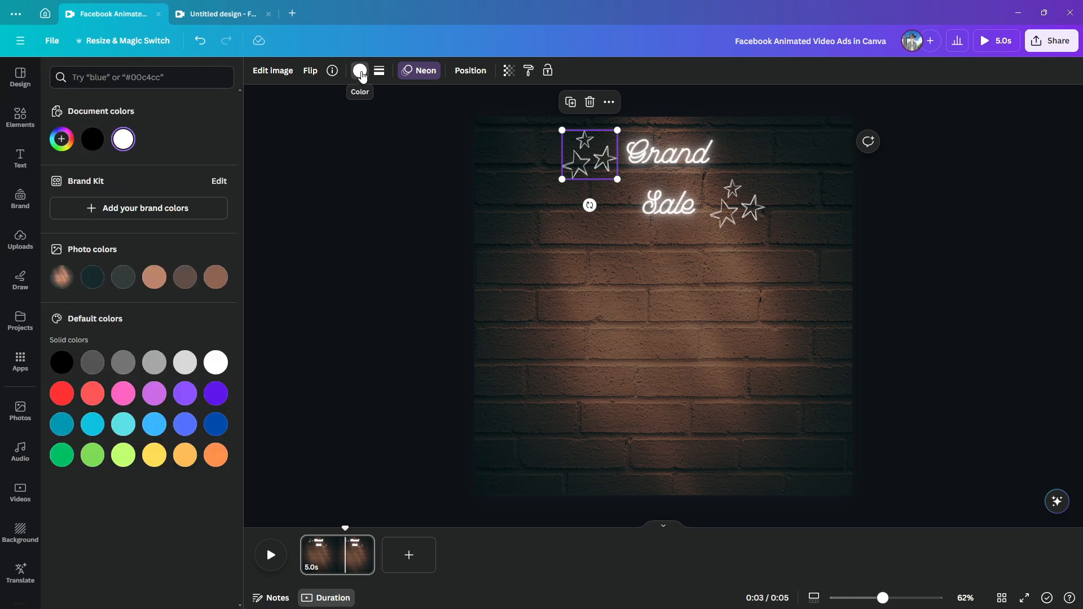
{"action": "left_click", "coordinate": [184, 454]}
{"action": "left_click", "coordinate": [737, 204]}
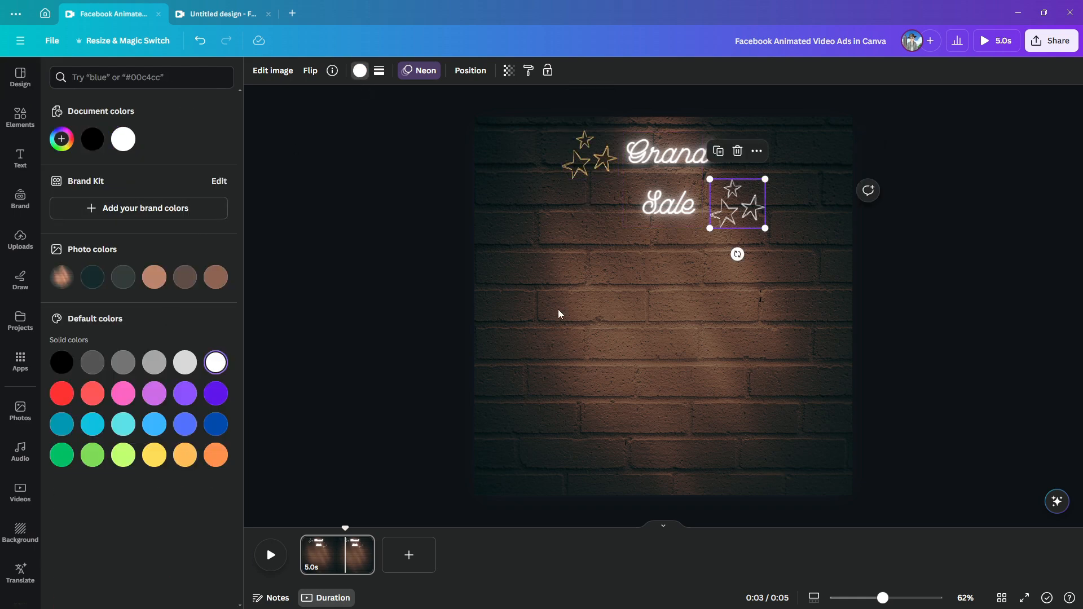
{"action": "left_click", "coordinate": [184, 454]}
{"action": "left_click", "coordinate": [609, 353]}
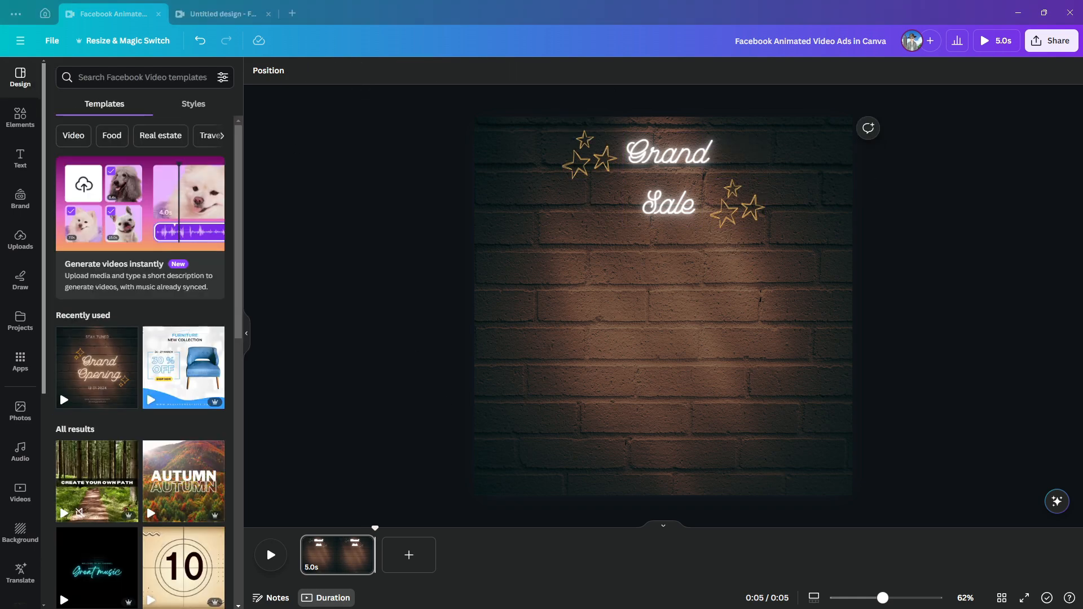
{"action": "left_click", "coordinate": [20, 159]}
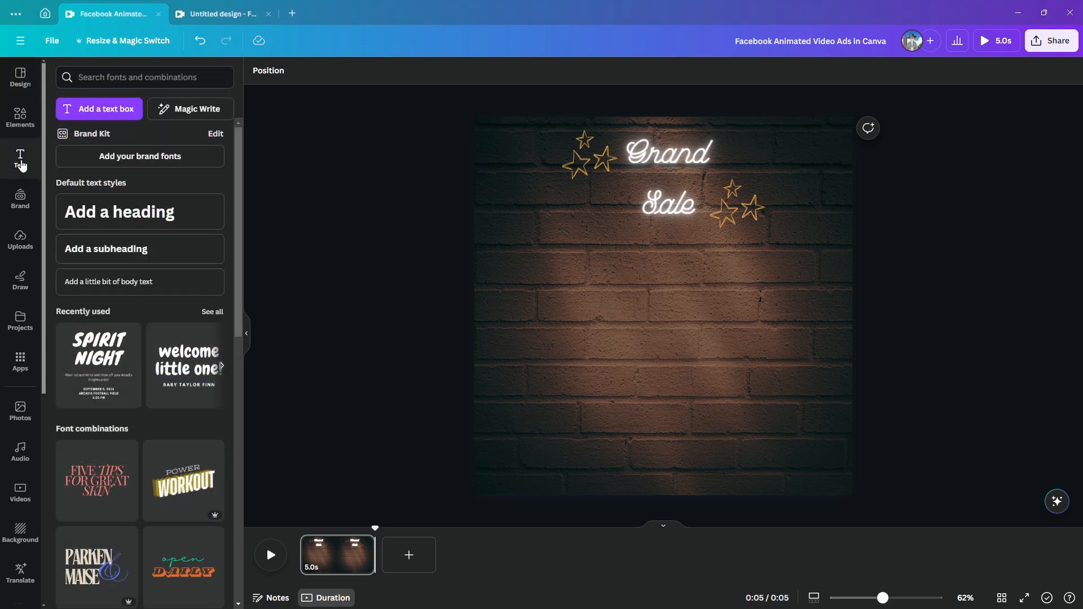
{"action": "left_click", "coordinate": [96, 288]}
{"action": "type", "text": "www.MySho"}
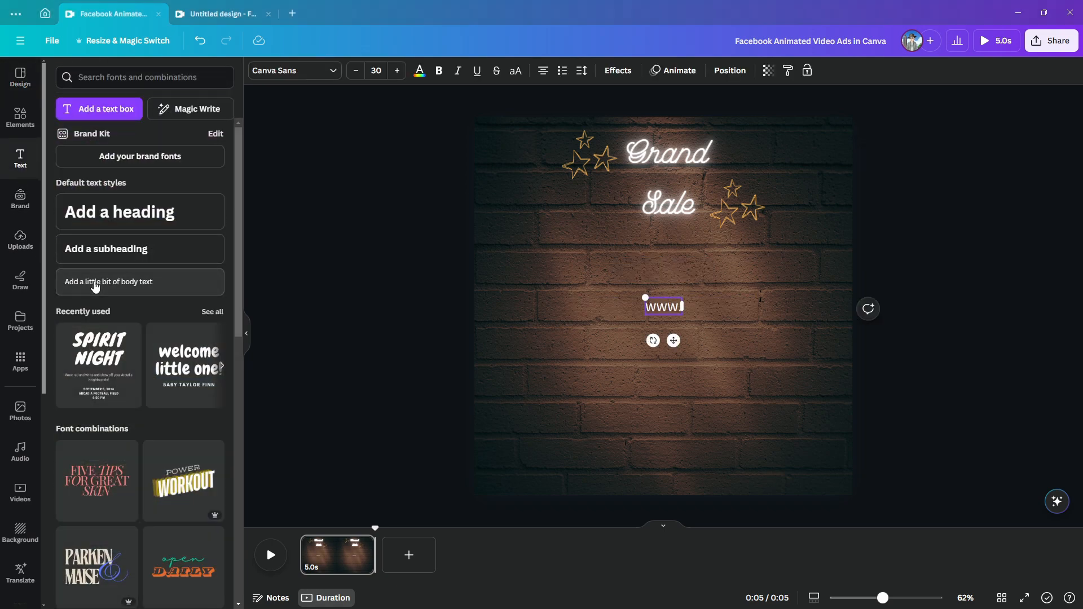
{"action": "type", "text": "eMart.com"}
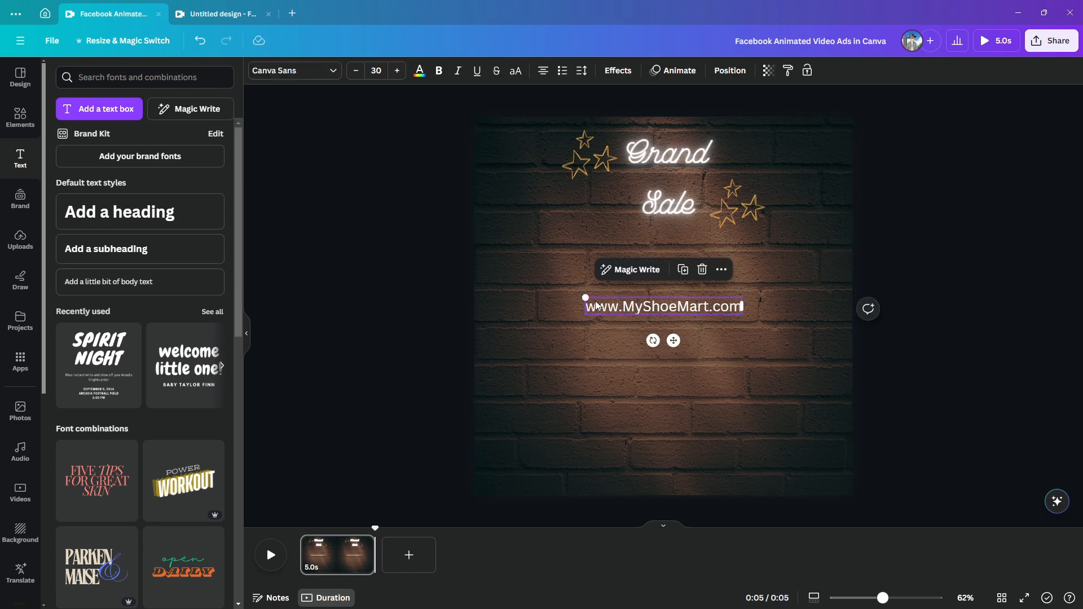
{"action": "left_click_drag", "start_coordinate": [587, 298], "coordinate": [648, 453]}
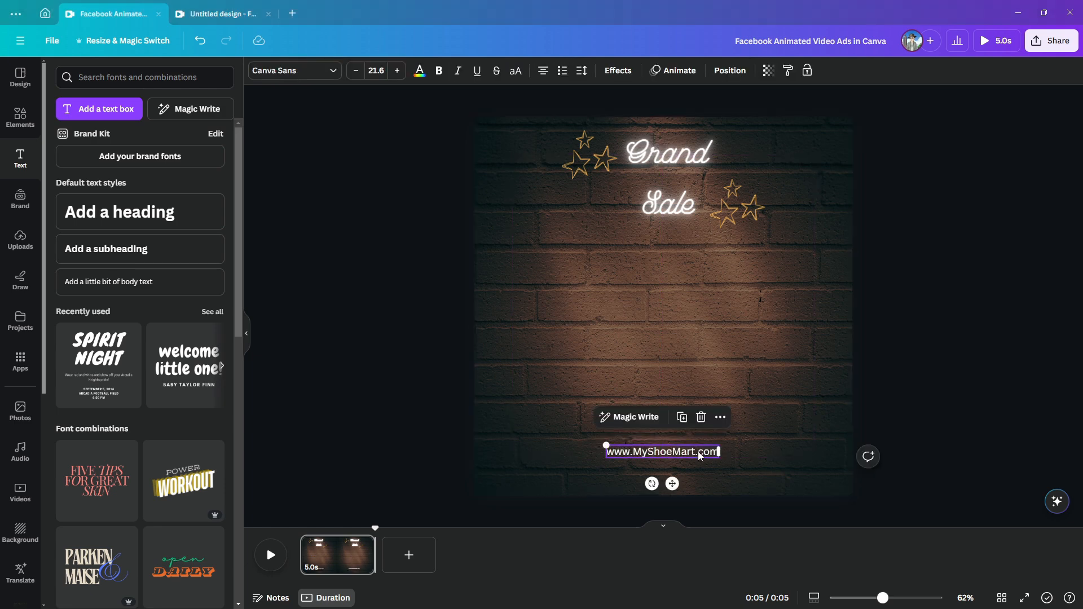
Change the website address text's font to Balgin
{"action": "left_click", "coordinate": [315, 74]}
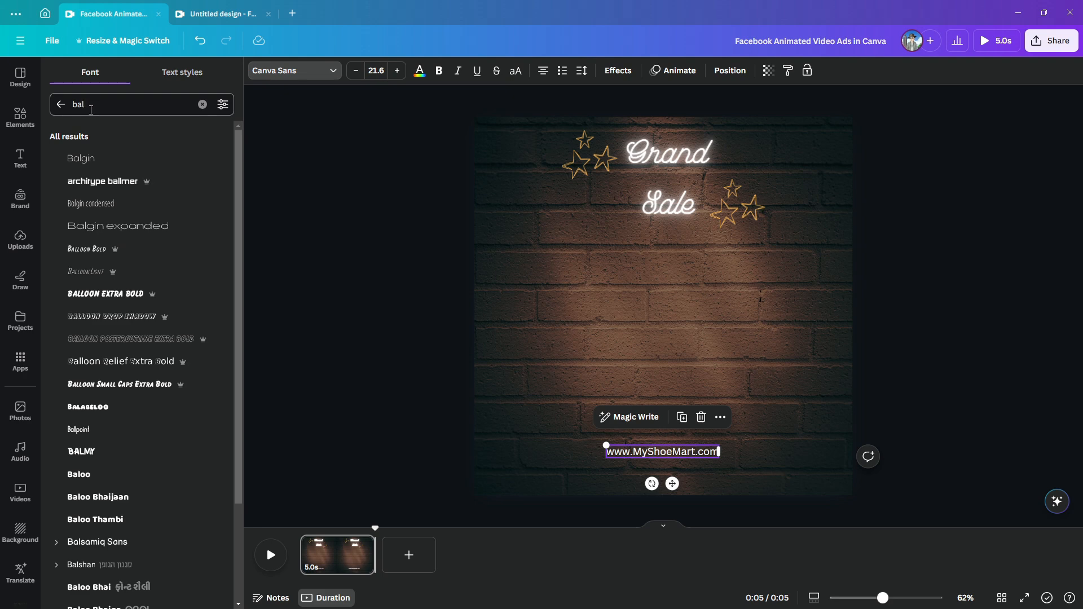
{"action": "left_click", "coordinate": [81, 158]}
{"action": "left_click", "coordinate": [690, 452]}
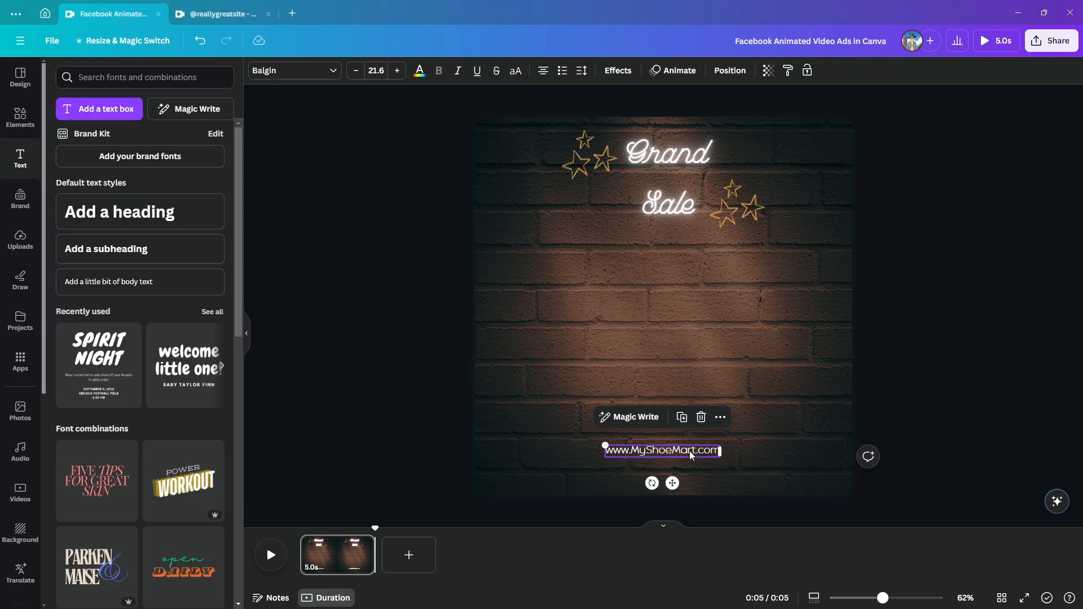
{"action": "left_click", "coordinate": [682, 418]}
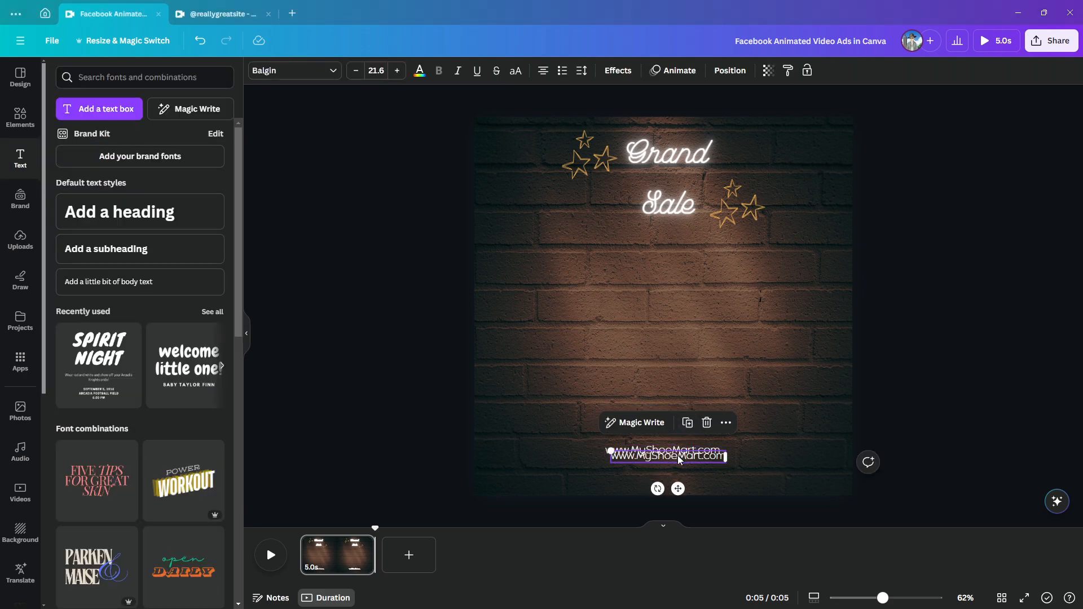
{"action": "left_click_drag", "start_coordinate": [679, 455], "coordinate": [680, 473]}
{"action": "double_click", "coordinate": [679, 471]}
{"action": "type", "text": "@"}
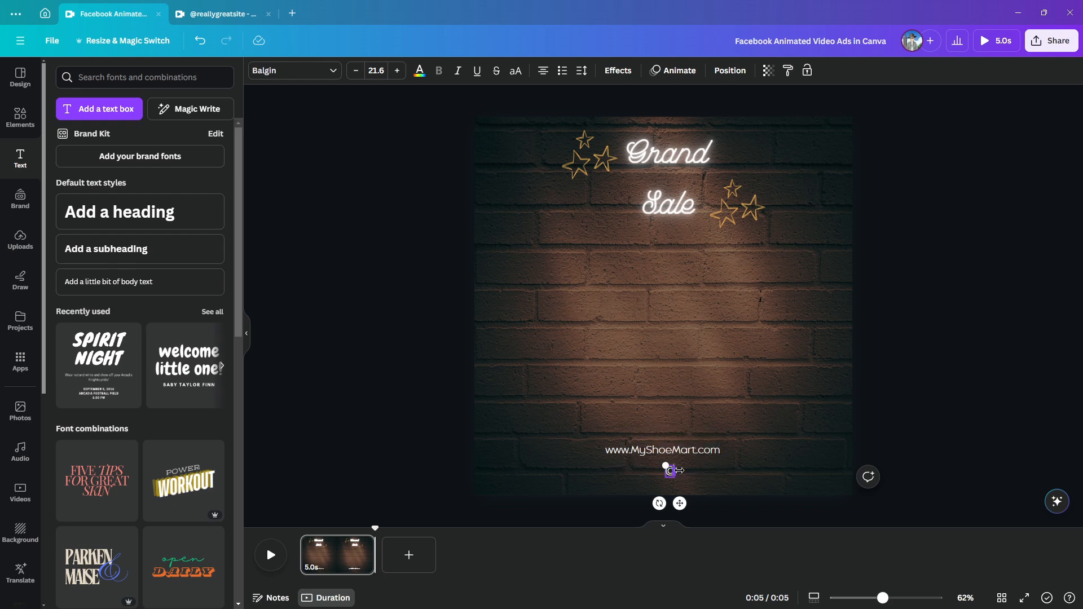
{"action": "type", "text": "CyTechSkills"}
{"action": "left_click", "coordinate": [767, 418]}
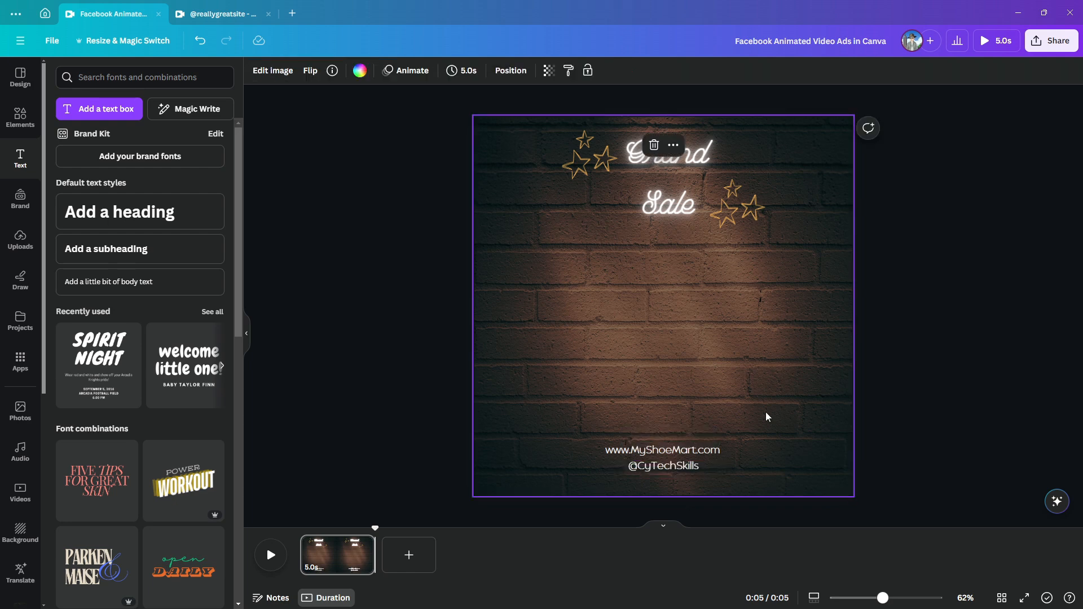
{"action": "left_click", "coordinate": [1016, 462]}
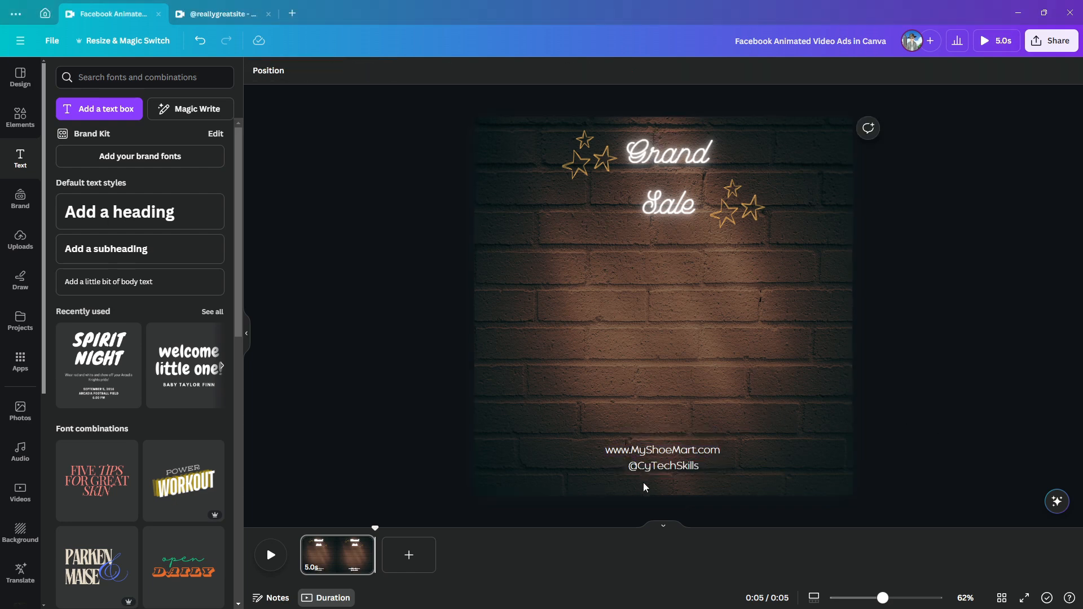
{"action": "left_click_drag", "start_coordinate": [562, 418], "coordinate": [630, 481]}
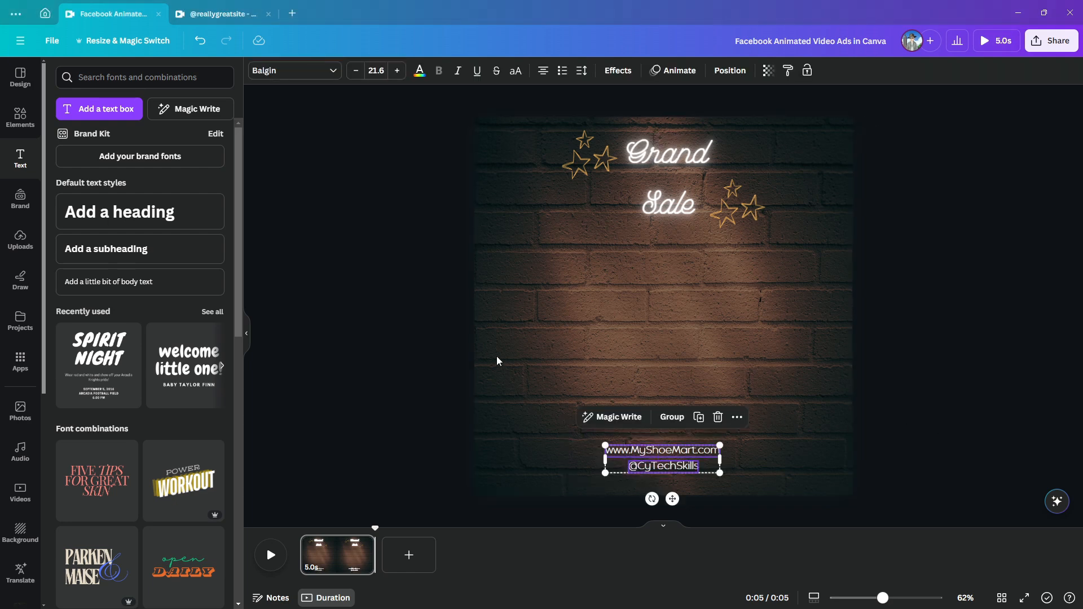
{"action": "left_click", "coordinate": [619, 71]}
{"action": "left_click", "coordinate": [671, 73]}
{"action": "scroll", "coordinate": [169, 395], "scroll_direction": "down", "scroll_amount": 10}
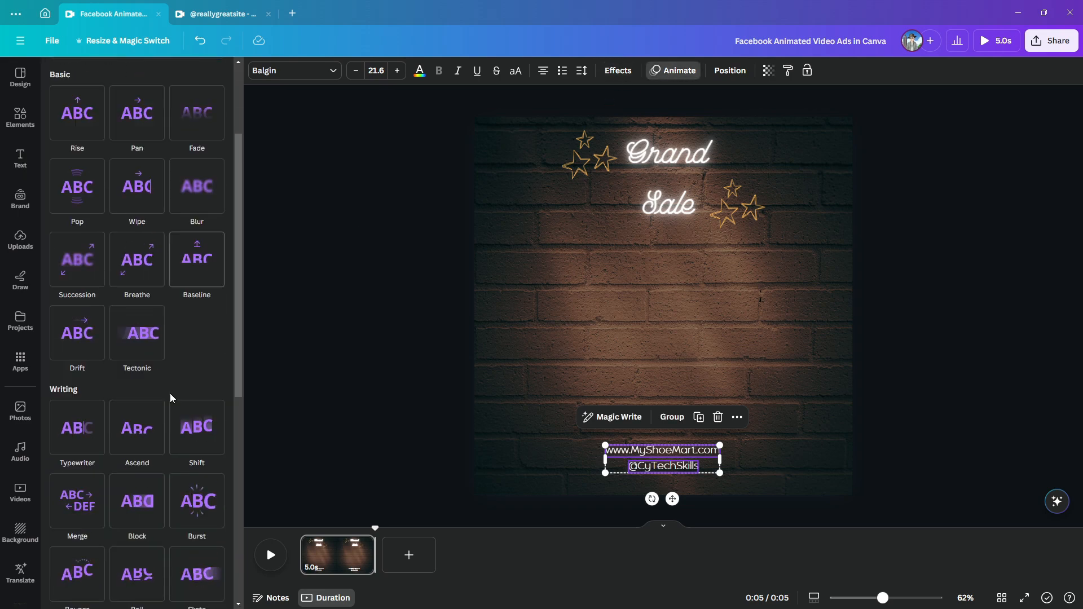
{"action": "left_click", "coordinate": [141, 338]}
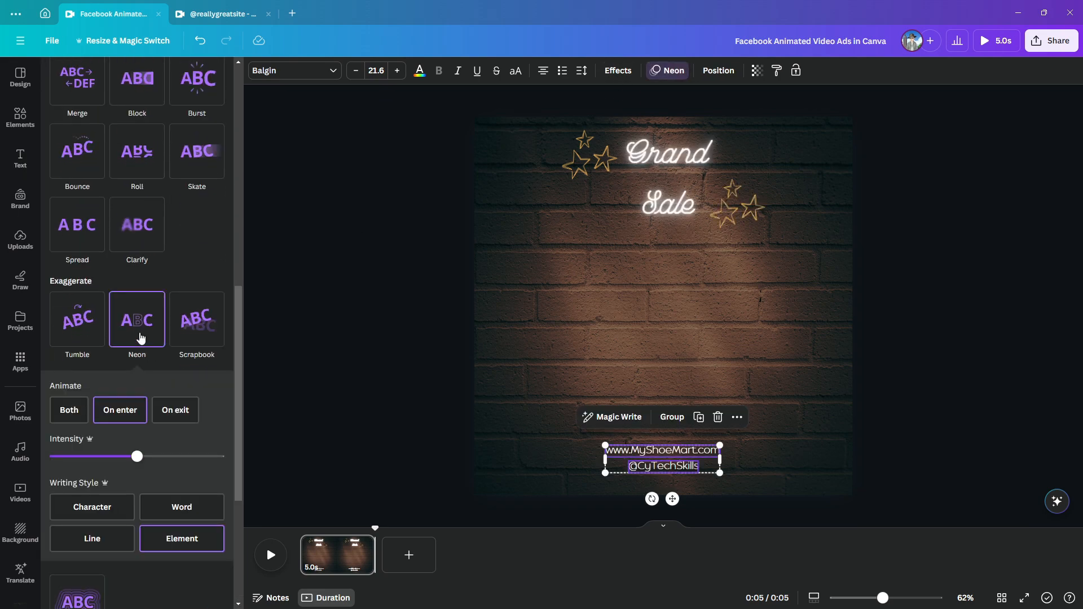
{"action": "left_click", "coordinate": [777, 389]}
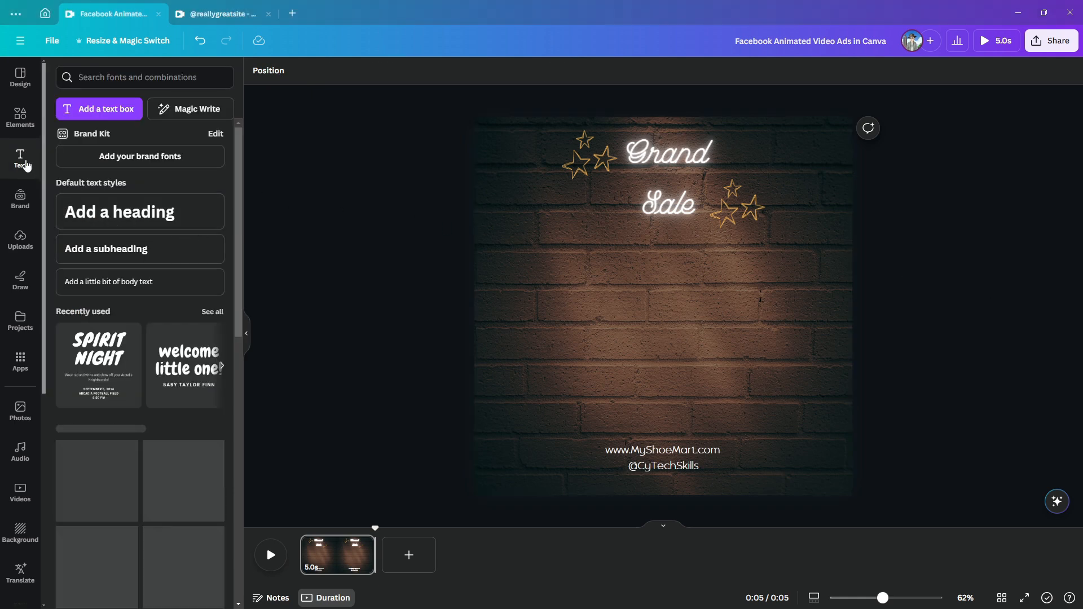
Add a subheading reading "30% Off", "Only" and "$99.99" on three separate lines
{"action": "left_click", "coordinate": [112, 253]}
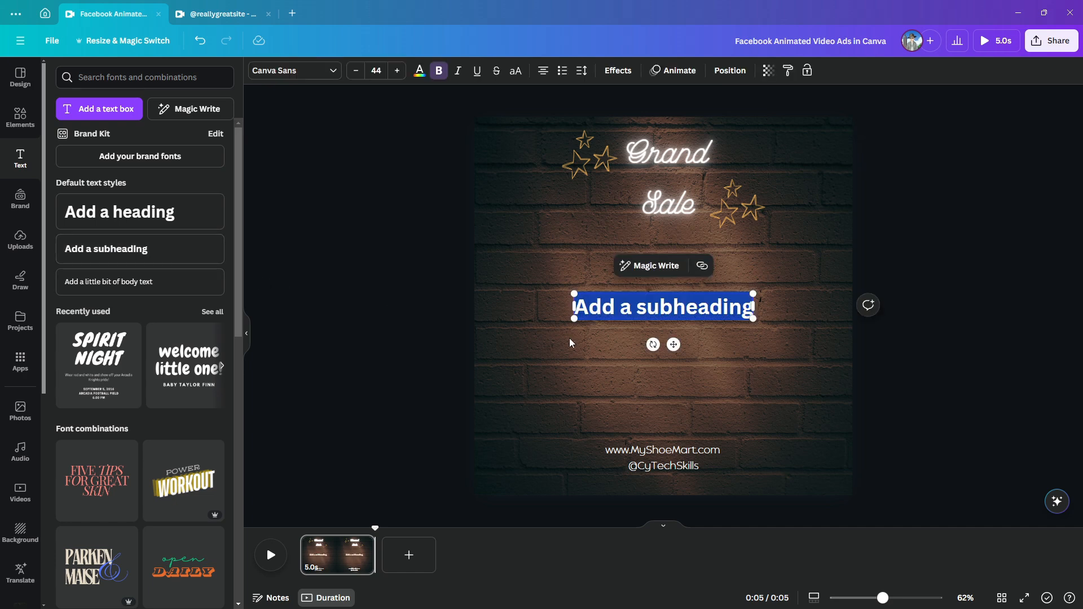
{"action": "type", "text": "30% Off!"}
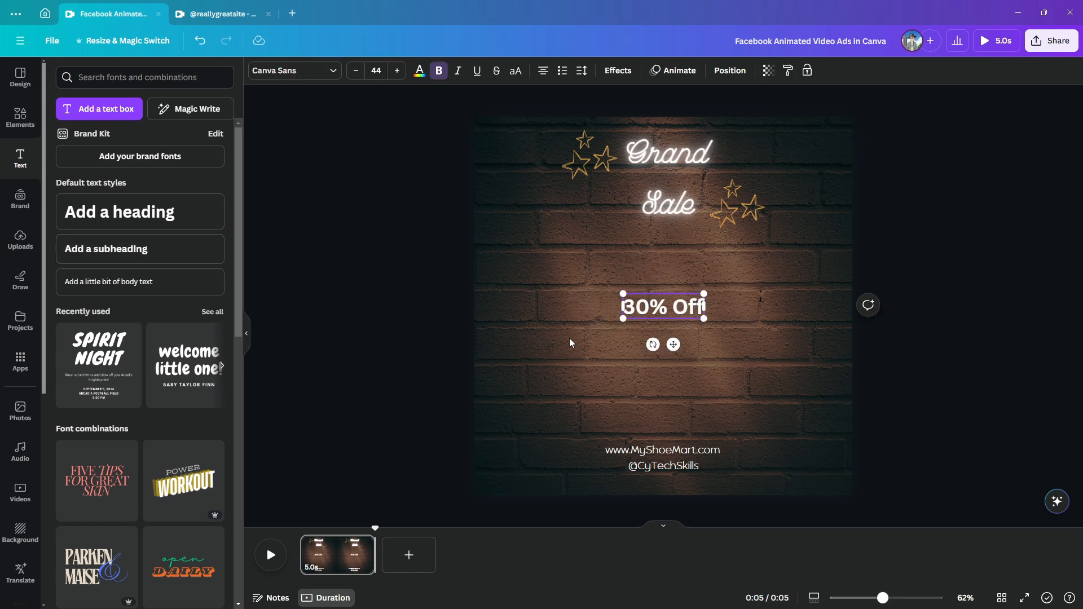
{"action": "key", "text": "BackSpace"}
{"action": "key", "text": "Return"}
{"action": "type", "text": "Only"}
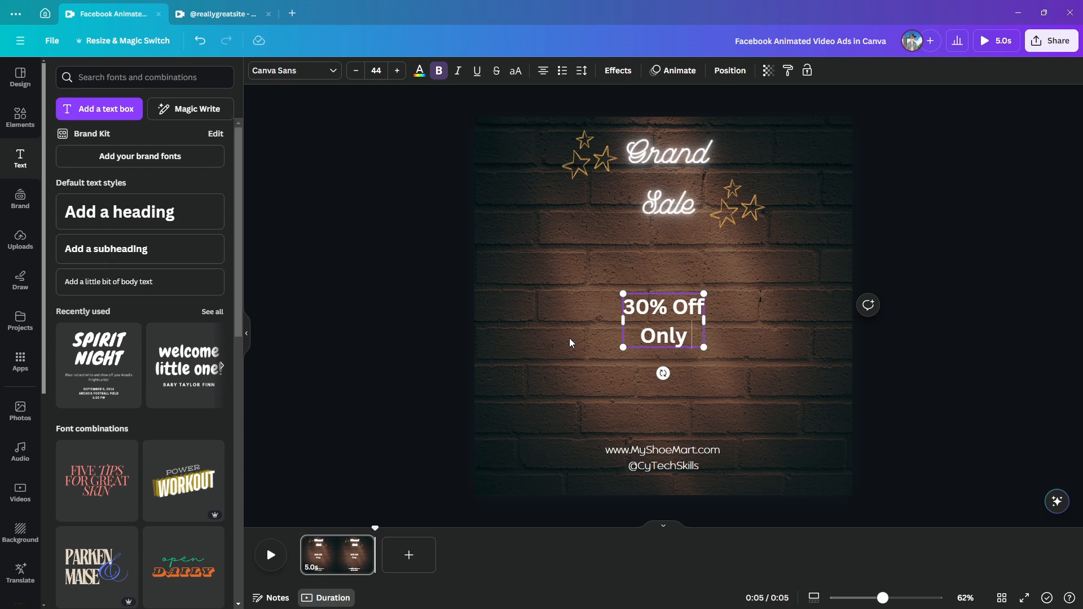
{"action": "key", "text": "Return"}
{"action": "type", "text": "99"}
{"action": "key", "text": "BackSpace"}
{"action": "key", "text": "BackSpace"}
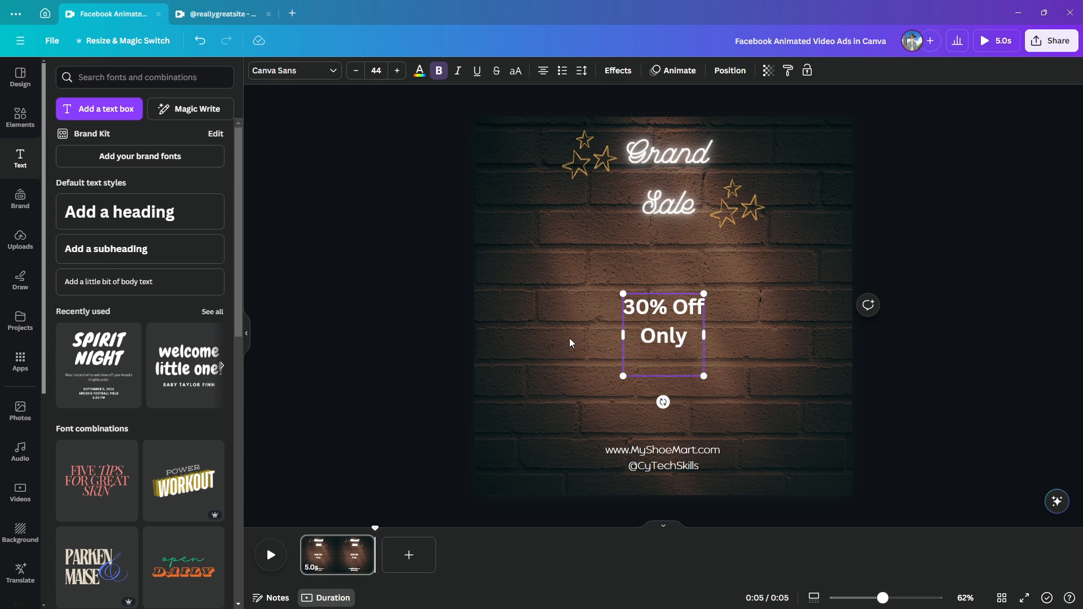
{"action": "type", "text": "$99.99"}
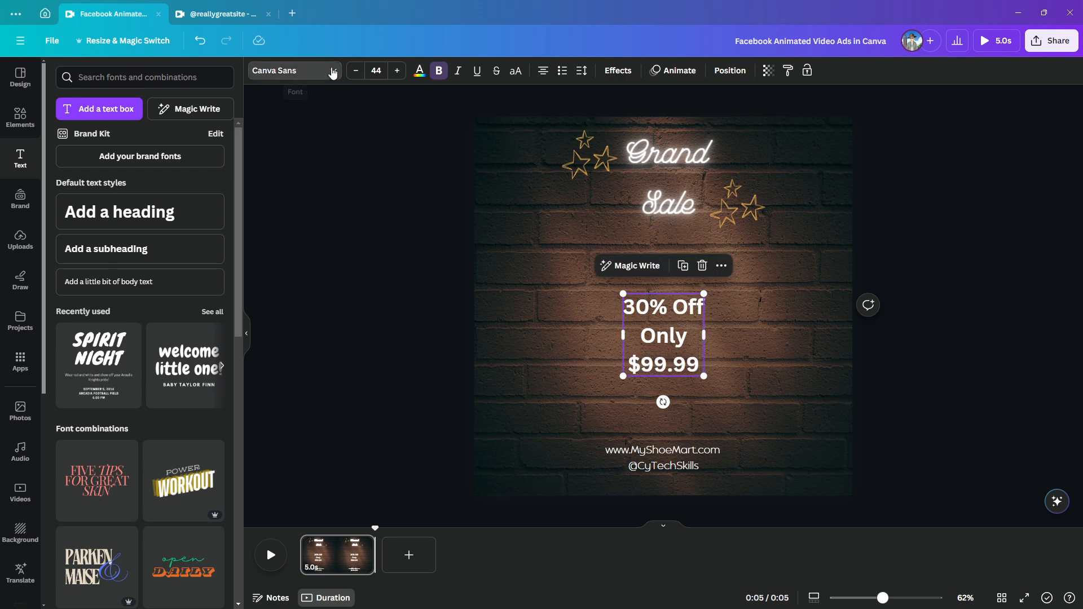
Set the price text's font to Balgin, shrink it to about size 37.7 and move it near the page's right edge
{"action": "left_click", "coordinate": [333, 71]}
{"action": "left_click", "coordinate": [111, 160]}
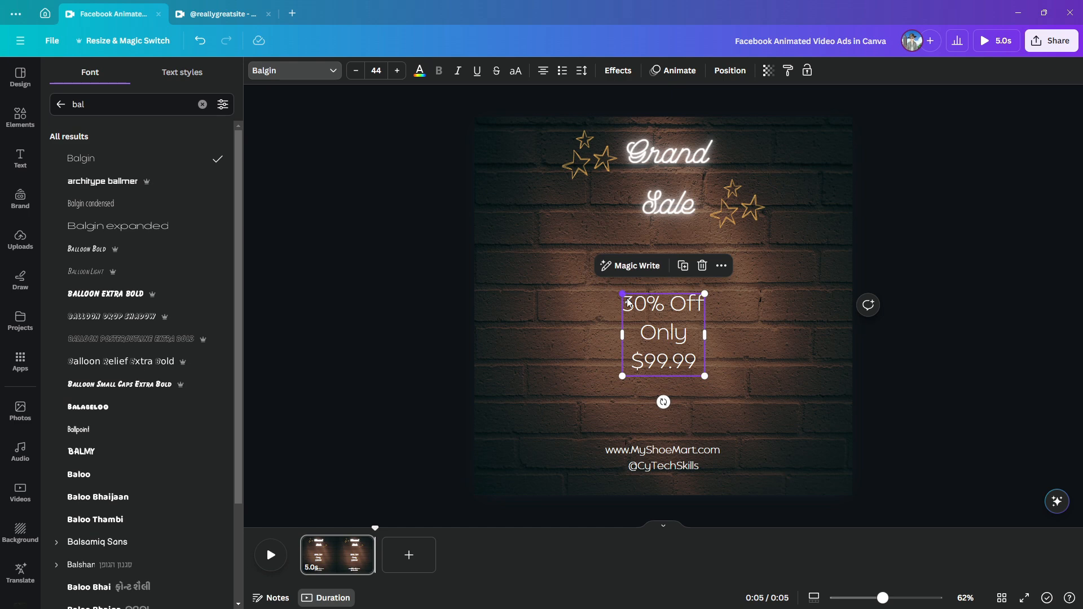
{"action": "left_click_drag", "start_coordinate": [628, 303], "coordinate": [643, 315]}
{"action": "left_click_drag", "start_coordinate": [692, 372], "coordinate": [802, 342]}
{"action": "left_click_drag", "start_coordinate": [772, 297], "coordinate": [765, 315]}
{"action": "left_click", "coordinate": [666, 335]}
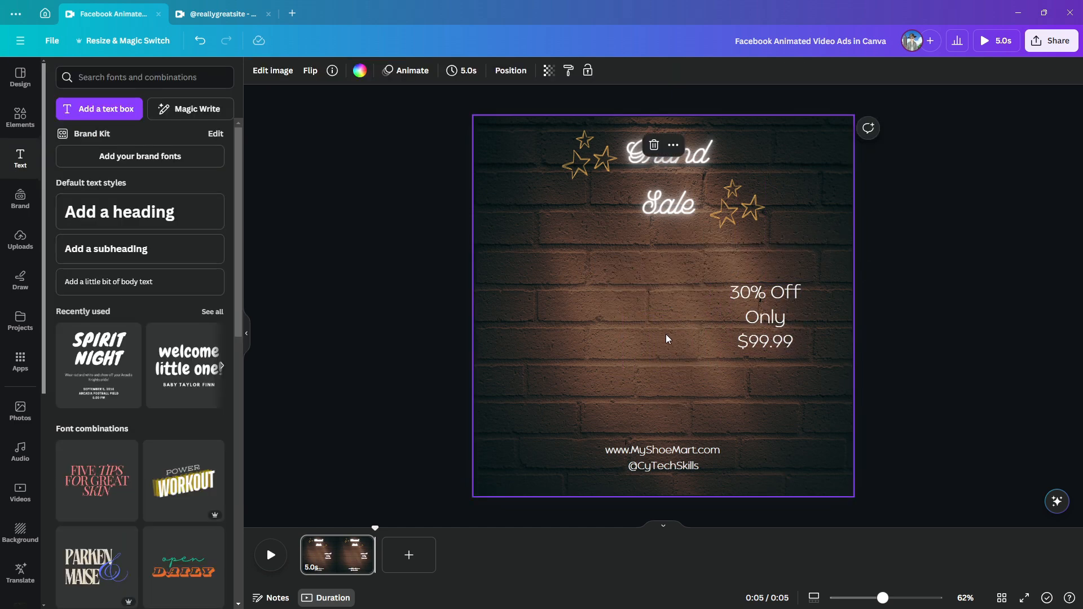
Insert the uploaded red shoe image and position it to the left of the price text
{"action": "left_click", "coordinate": [21, 240]}
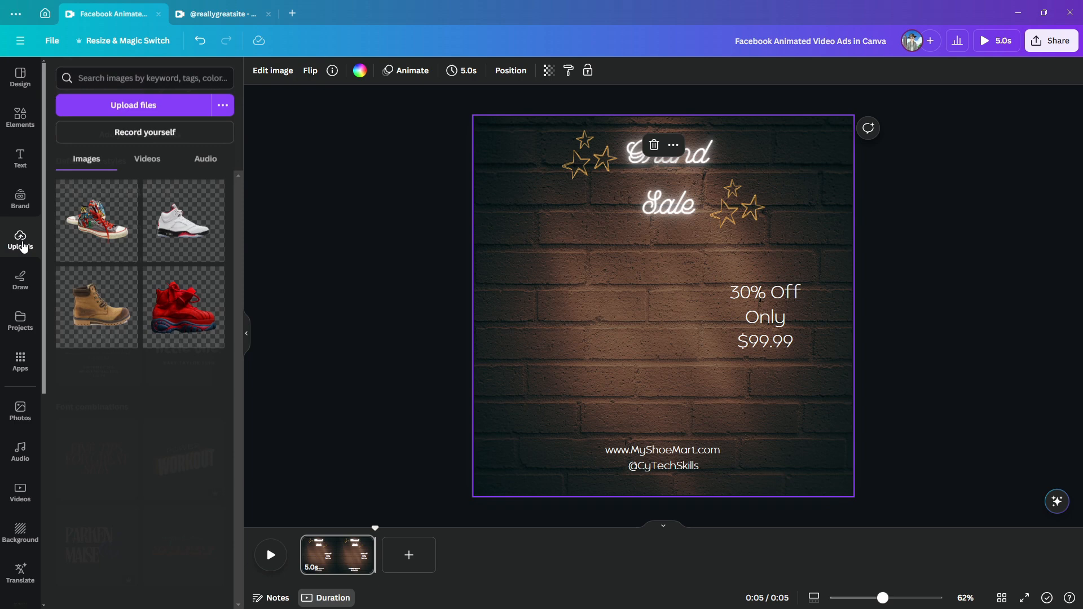
{"action": "left_click", "coordinate": [183, 306]}
{"action": "left_click_drag", "start_coordinate": [628, 341], "coordinate": [583, 342]}
{"action": "left_click", "coordinate": [813, 427]}
{"action": "left_click", "coordinate": [929, 426]}
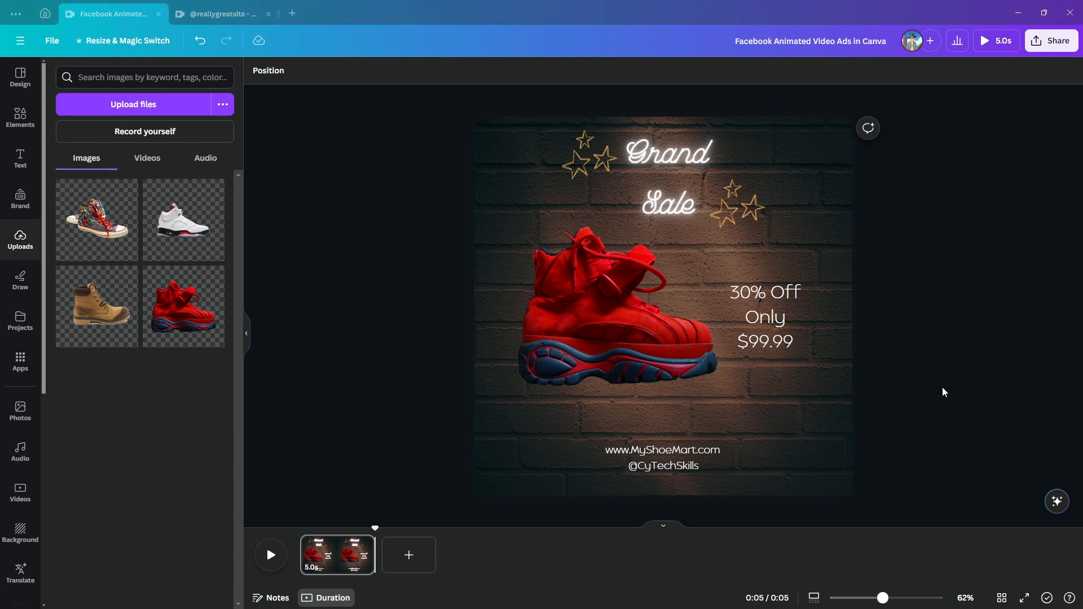
Add a subheading reading "Visit Online Store" and move it down between the shoe and the website address
{"action": "left_click", "coordinate": [18, 169]}
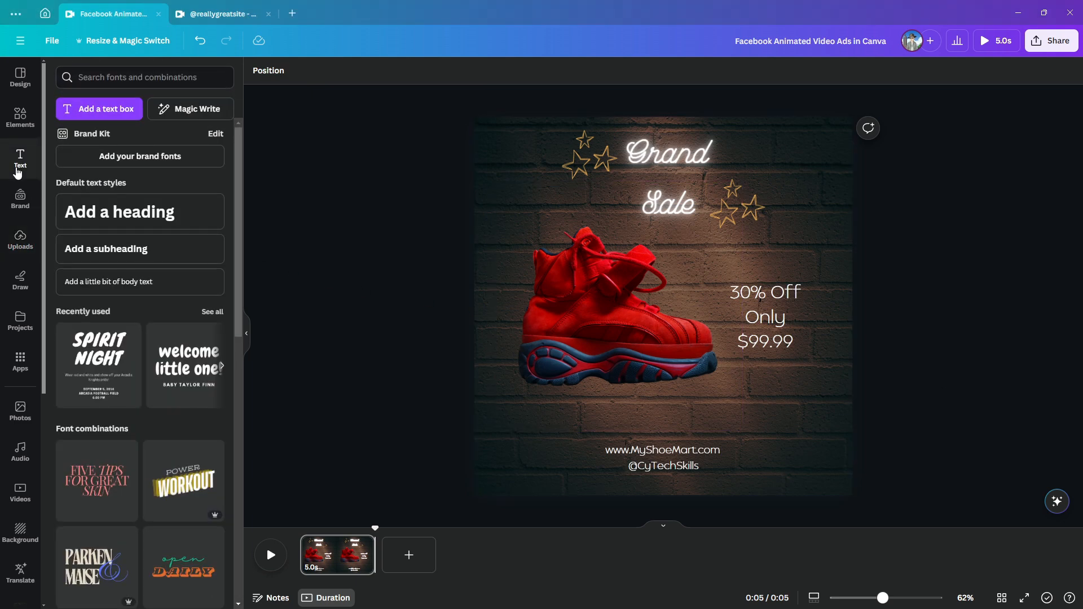
{"action": "left_click", "coordinate": [82, 249]}
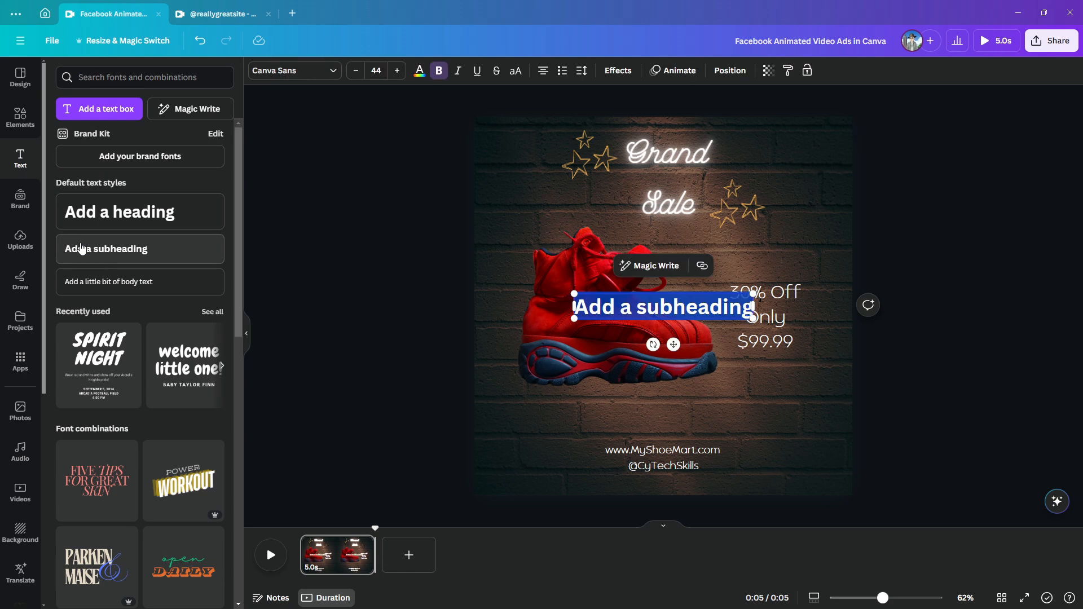
{"action": "type", "text": "Visit Onl"}
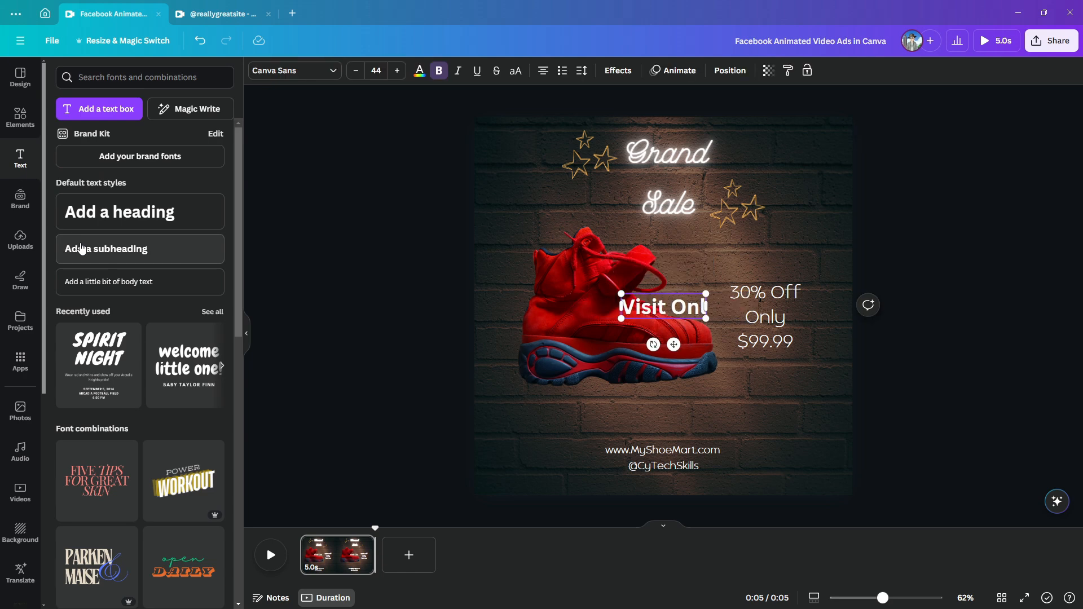
{"action": "type", "text": "ine Store"}
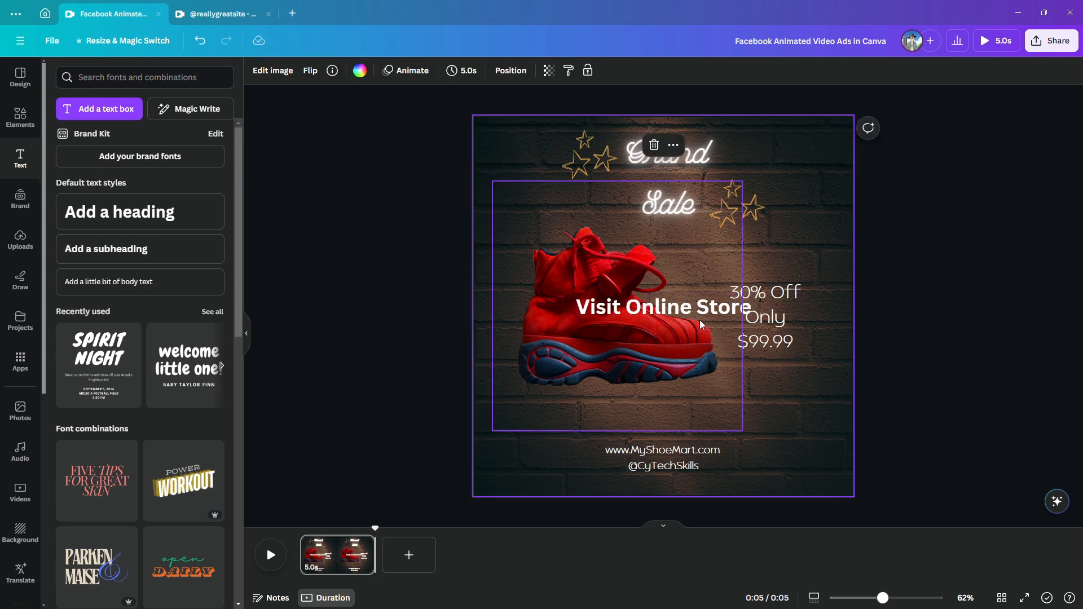
{"action": "left_click_drag", "start_coordinate": [695, 309], "coordinate": [698, 420]}
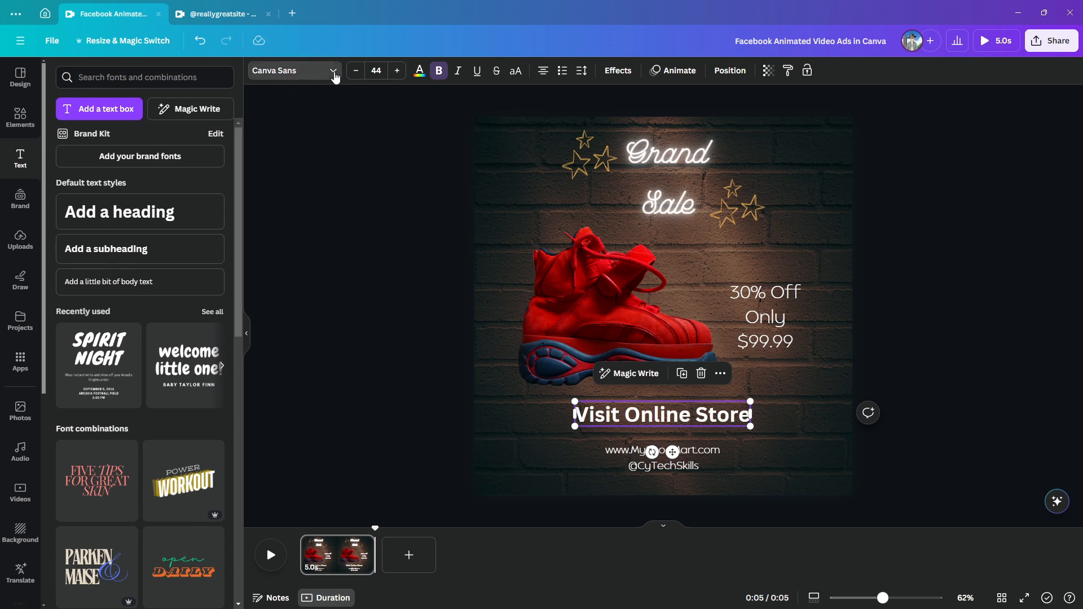
Set the "Visit Online Store" text to Balgin, shrink it to about size 32 and centre it above the website address
{"action": "left_click", "coordinate": [292, 70]}
{"action": "type", "text": "bal"}
{"action": "left_click", "coordinate": [97, 159]}
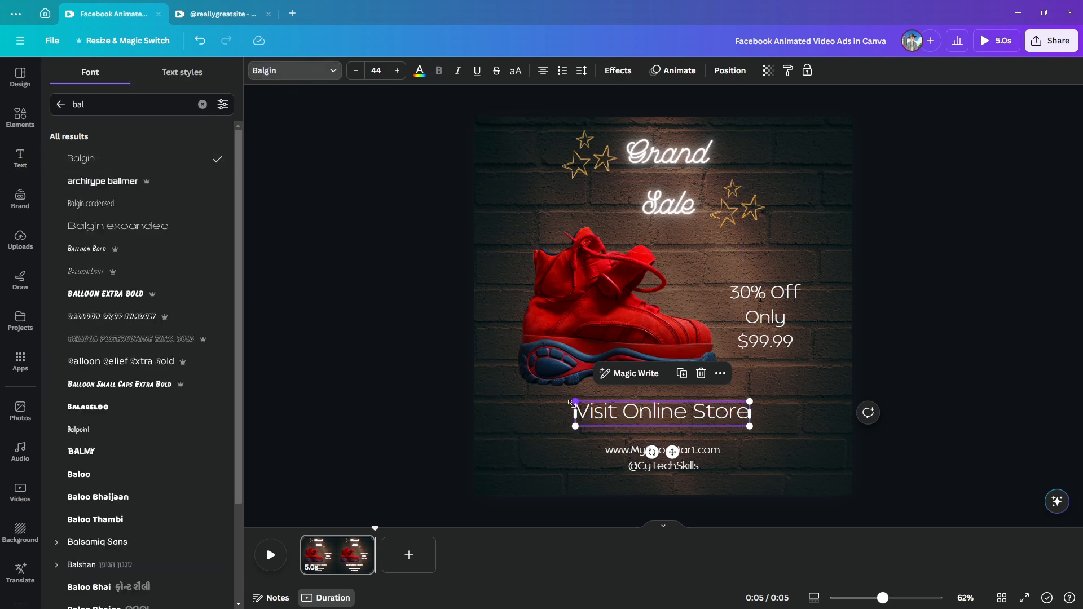
{"action": "left_click_drag", "start_coordinate": [576, 426], "coordinate": [619, 420]}
{"action": "left_click_drag", "start_coordinate": [686, 417], "coordinate": [666, 431]}
{"action": "left_click_drag", "start_coordinate": [699, 429], "coordinate": [699, 420]}
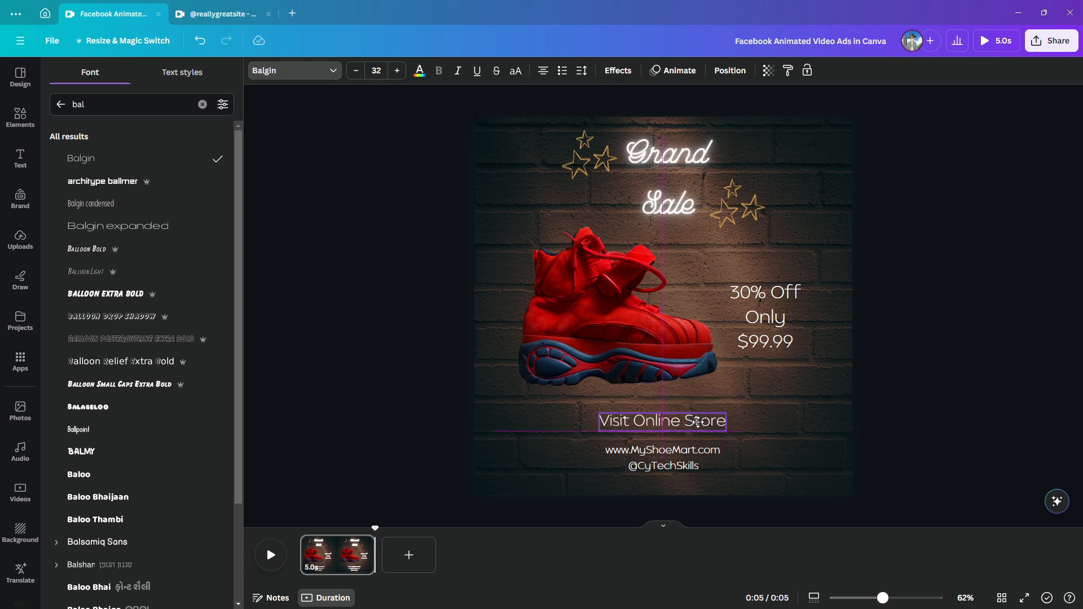
{"action": "left_click", "coordinate": [760, 453]}
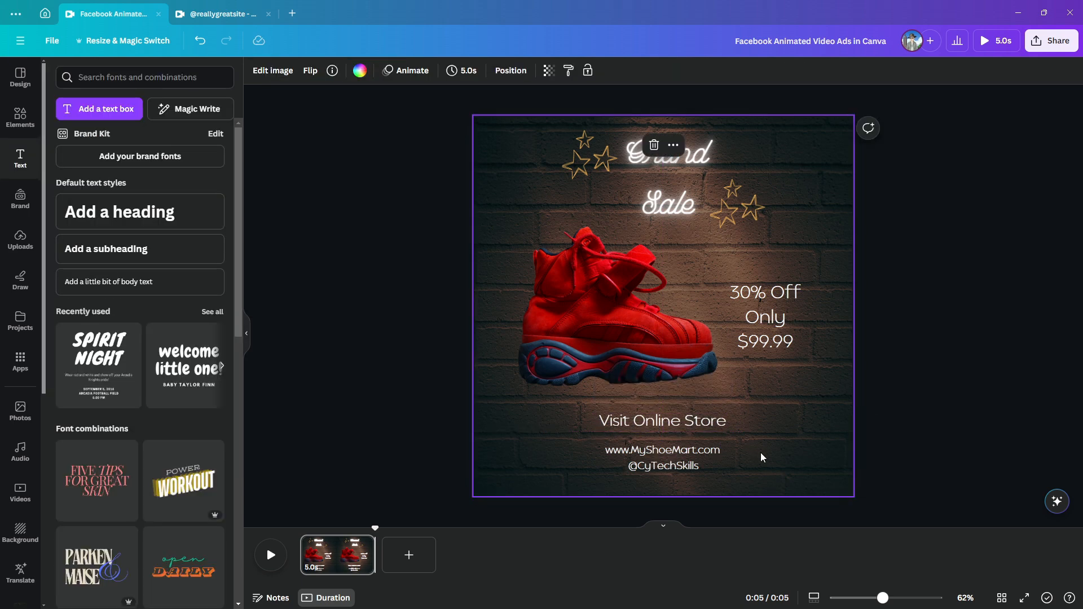
Apply the Neon animation to the price text and the "Visit Online Store" text together
{"action": "left_click", "coordinate": [773, 307]}
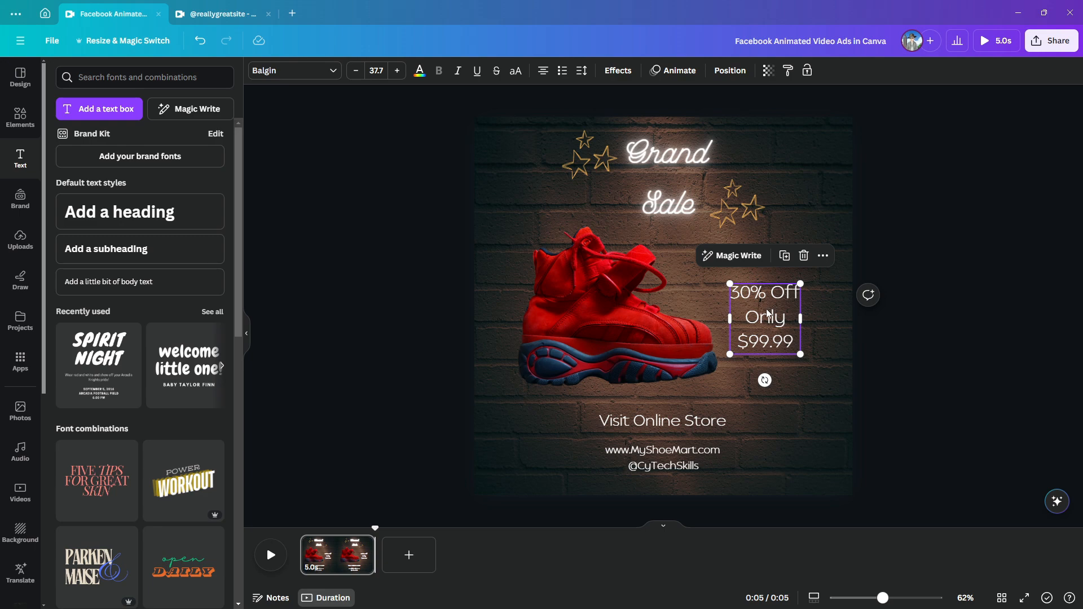
{"action": "left_click", "coordinate": [655, 423], "text": "shift"}
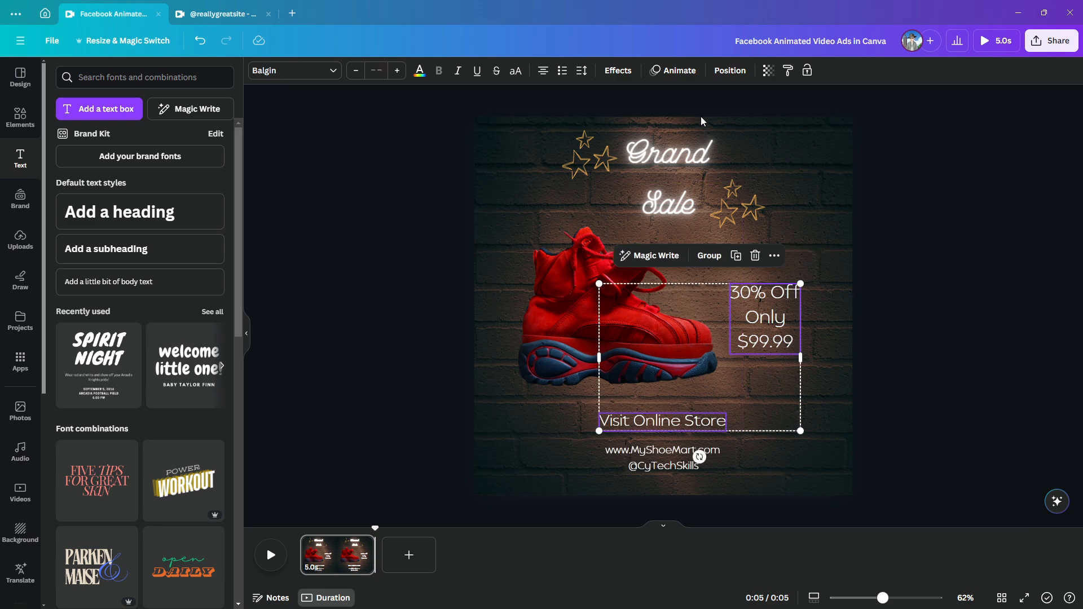
{"action": "left_click", "coordinate": [674, 70]}
{"action": "scroll", "coordinate": [160, 445], "scroll_direction": "down", "scroll_amount": 5}
{"action": "scroll", "coordinate": [161, 445], "scroll_direction": "down", "scroll_amount": 5}
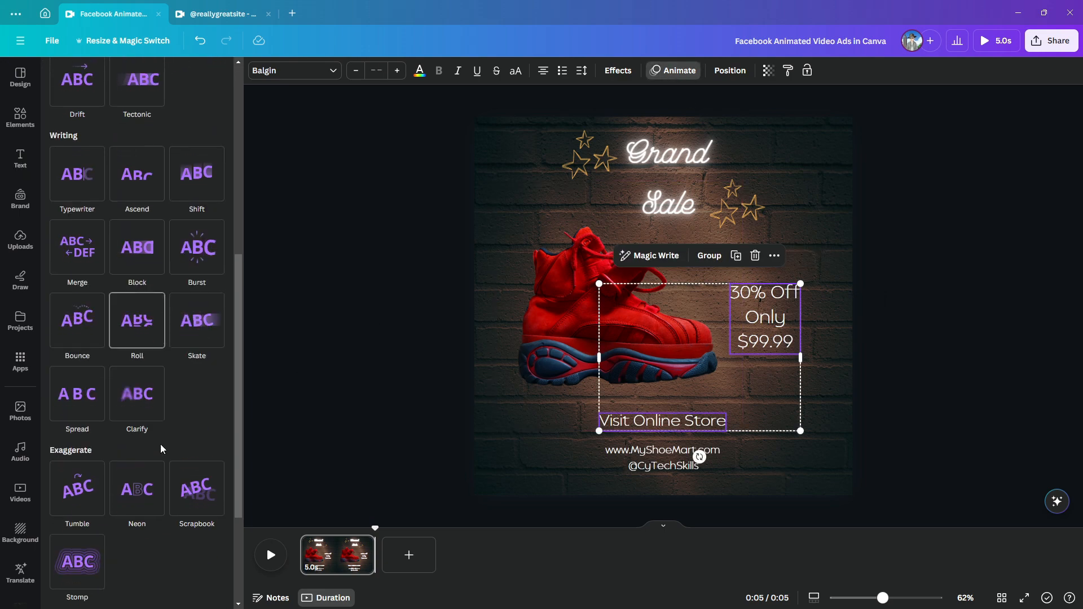
{"action": "left_click", "coordinate": [159, 447]}
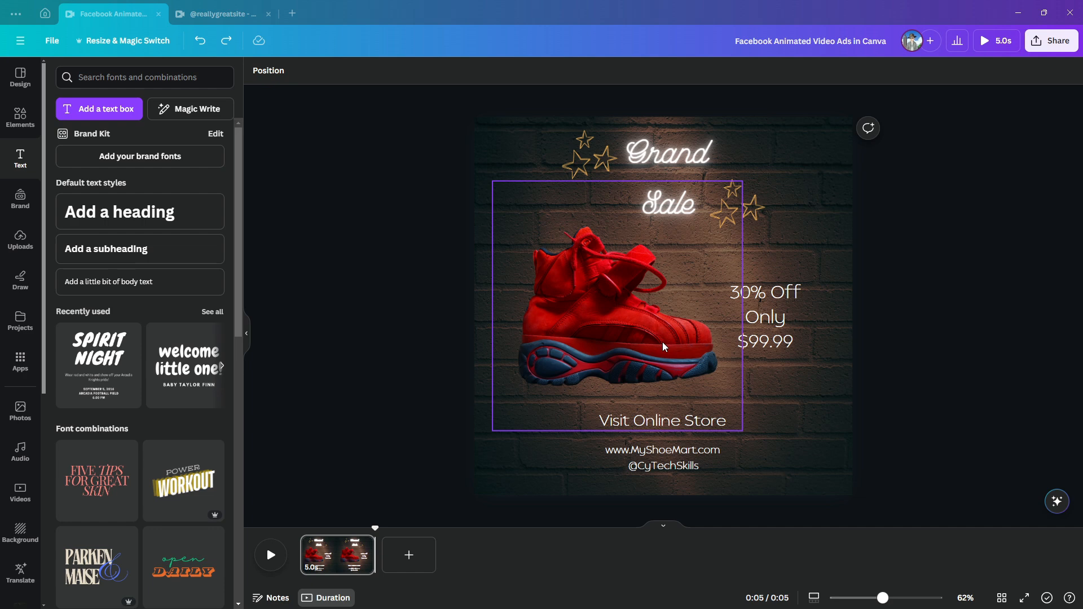
Move the shoe image off the page's left edge and create a custom animation path that slides it back in beside the price text
{"action": "left_click", "coordinate": [658, 345]}
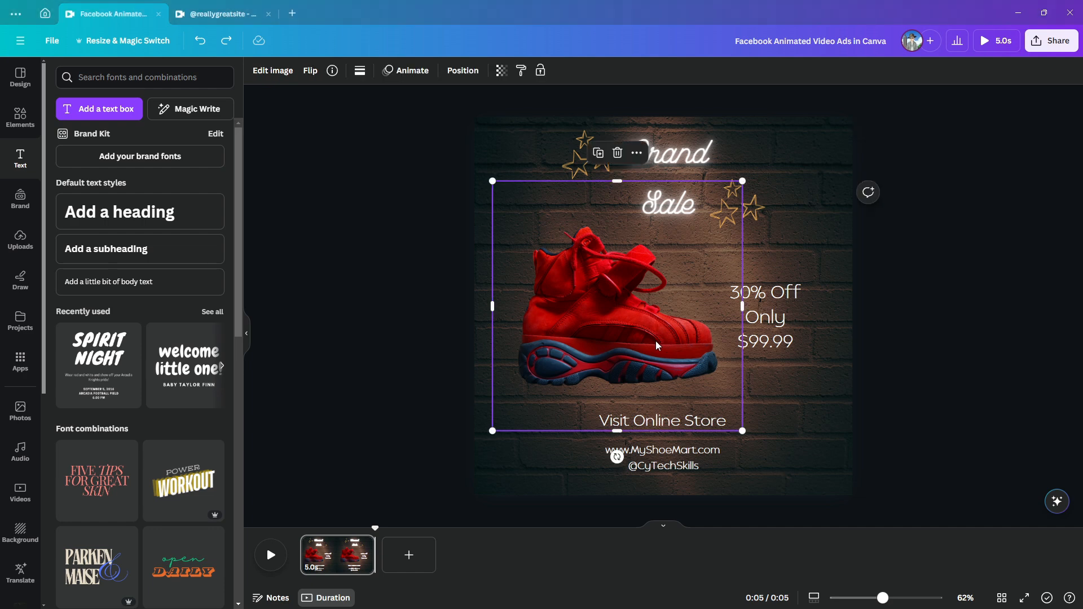
{"action": "left_click_drag", "start_coordinate": [726, 328], "coordinate": [475, 322]}
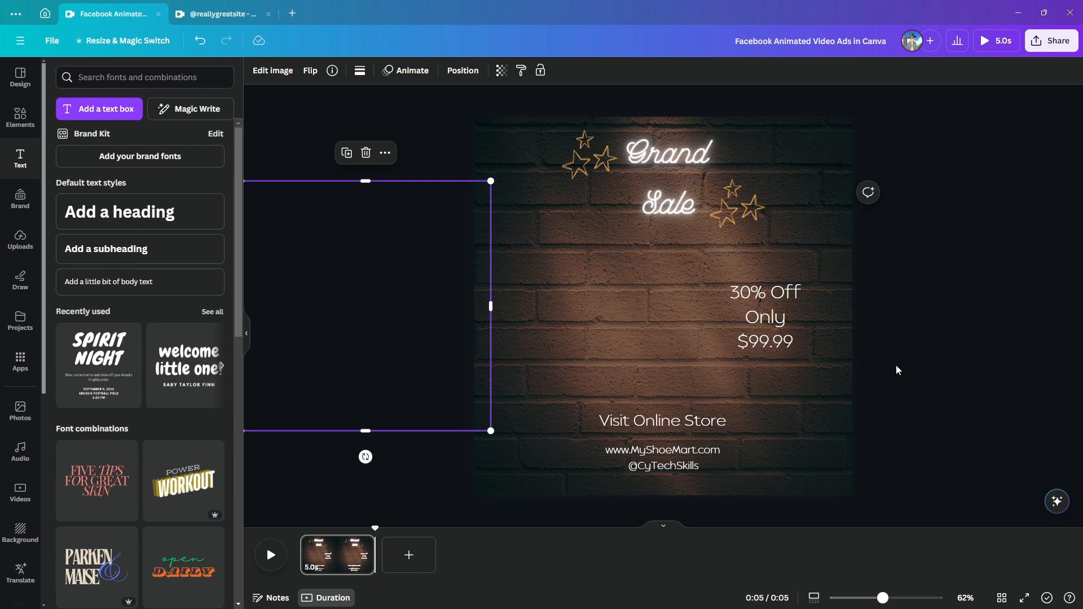
{"action": "left_click", "coordinate": [410, 73]}
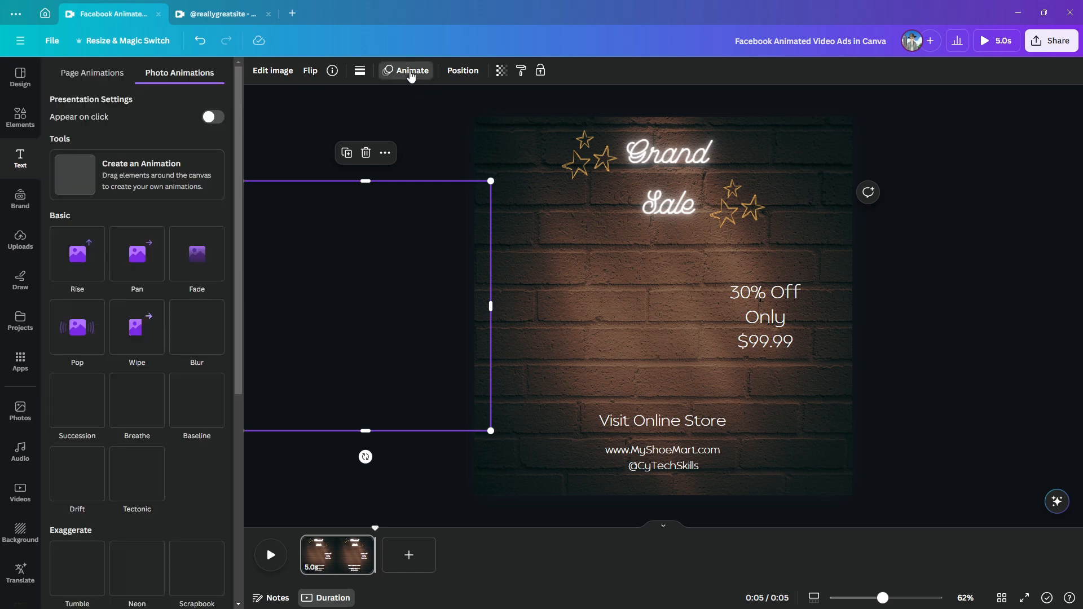
{"action": "left_click", "coordinate": [206, 162]}
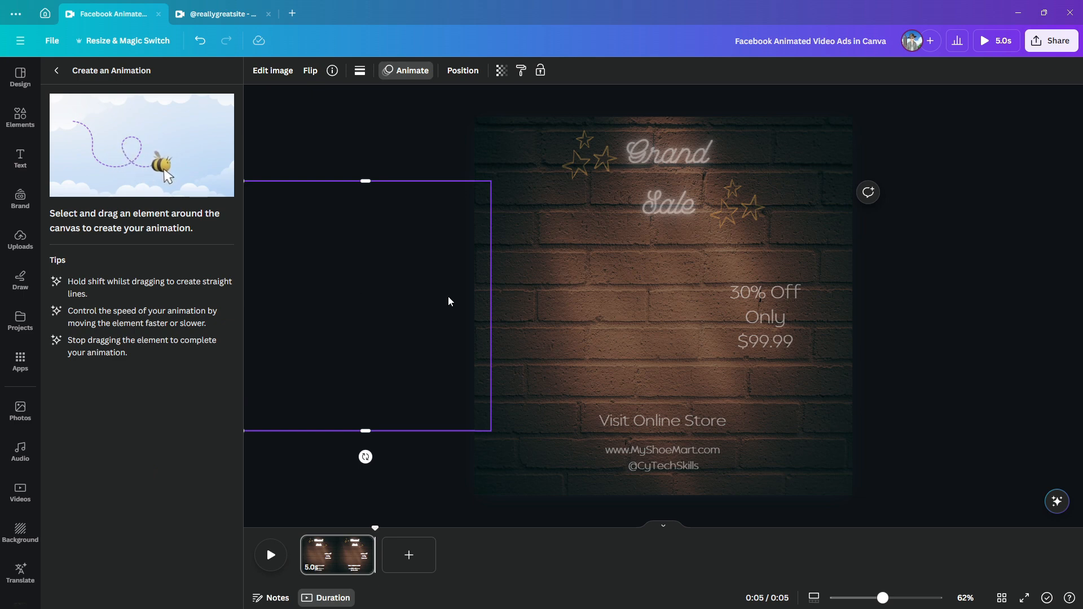
{"action": "left_click_drag", "start_coordinate": [480, 305], "coordinate": [720, 314]}
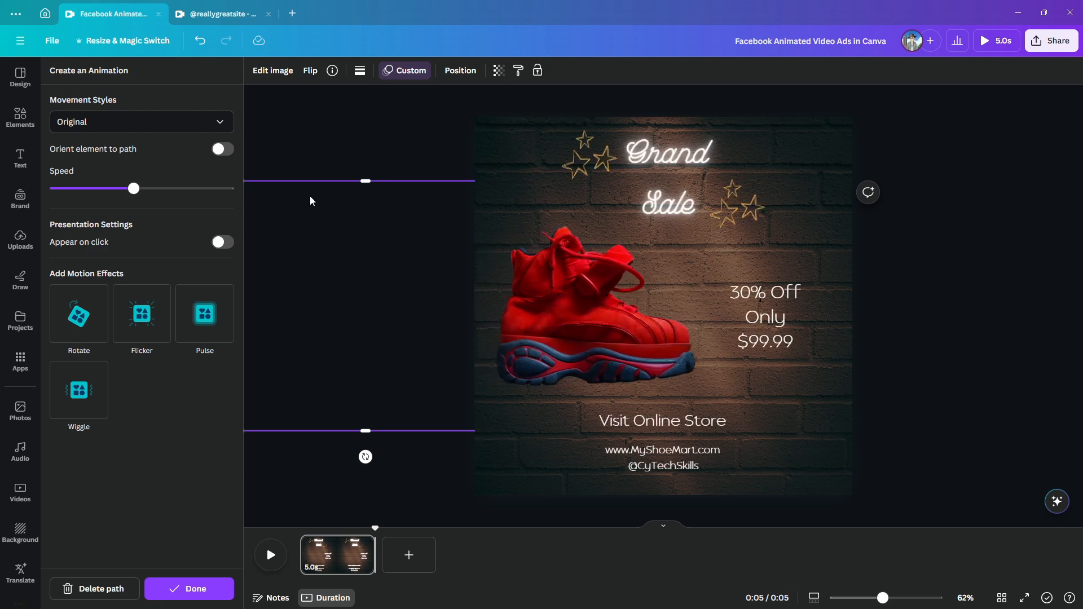
Give the red shoe's animation path the Steady movement style, raise its speed well above the middle and preview the page
{"action": "left_click", "coordinate": [222, 128]}
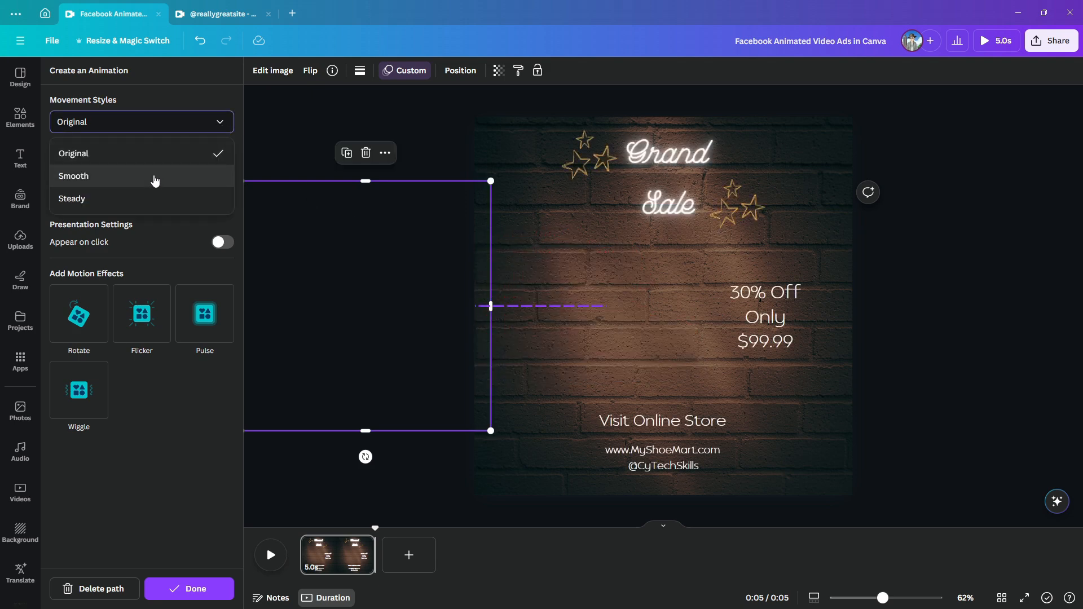
{"action": "left_click", "coordinate": [145, 198]}
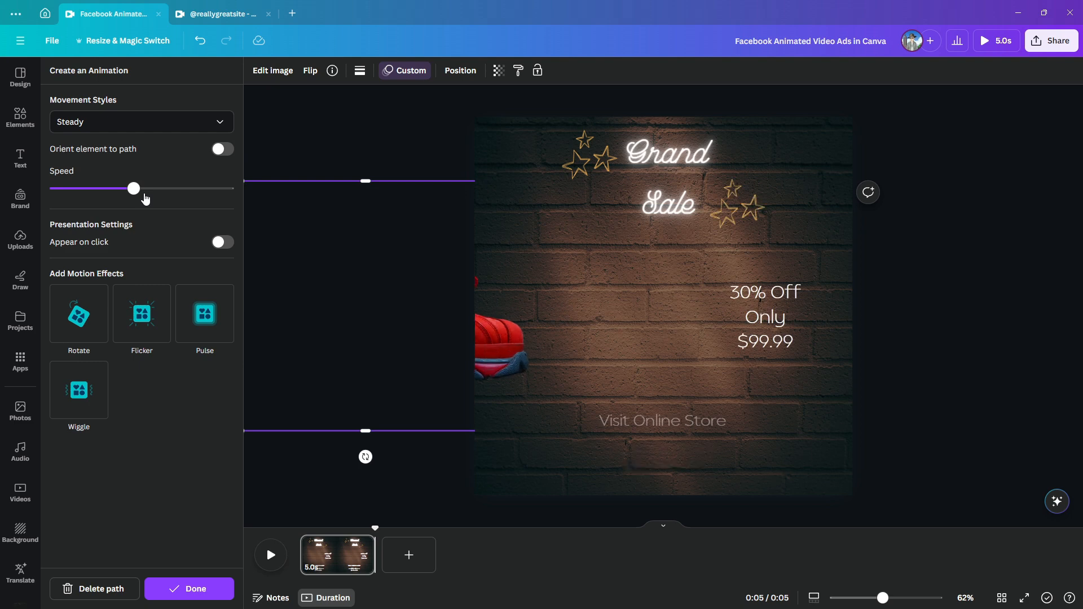
{"action": "left_click_drag", "start_coordinate": [134, 195], "coordinate": [188, 198]}
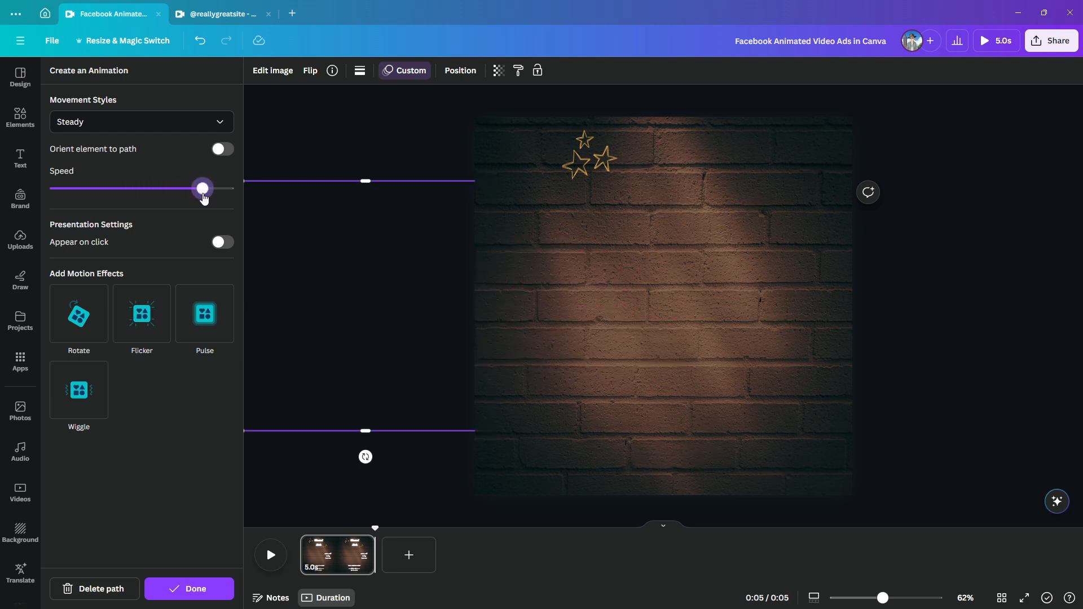
{"action": "left_click", "coordinate": [273, 558]}
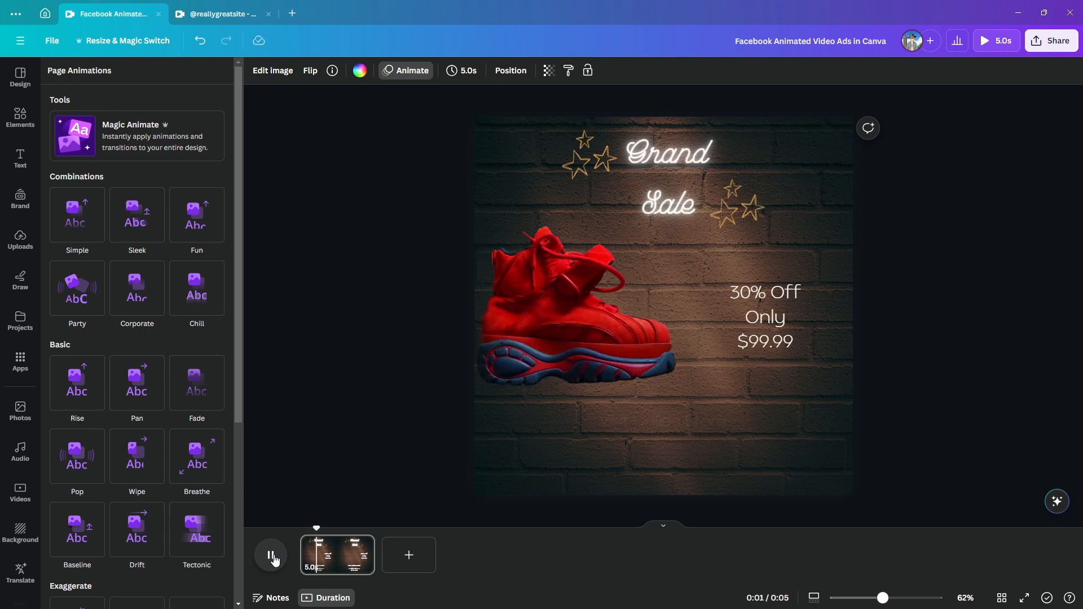
Duplicate the page and delete the red shoe image from the copy
{"action": "left_click", "coordinate": [363, 547]}
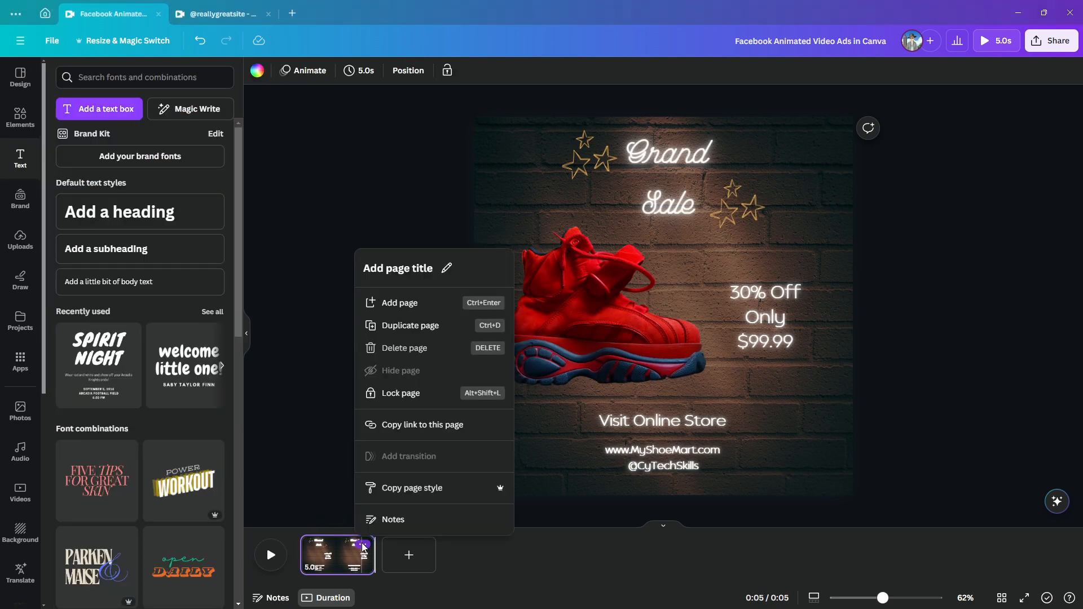
{"action": "left_click", "coordinate": [417, 323]}
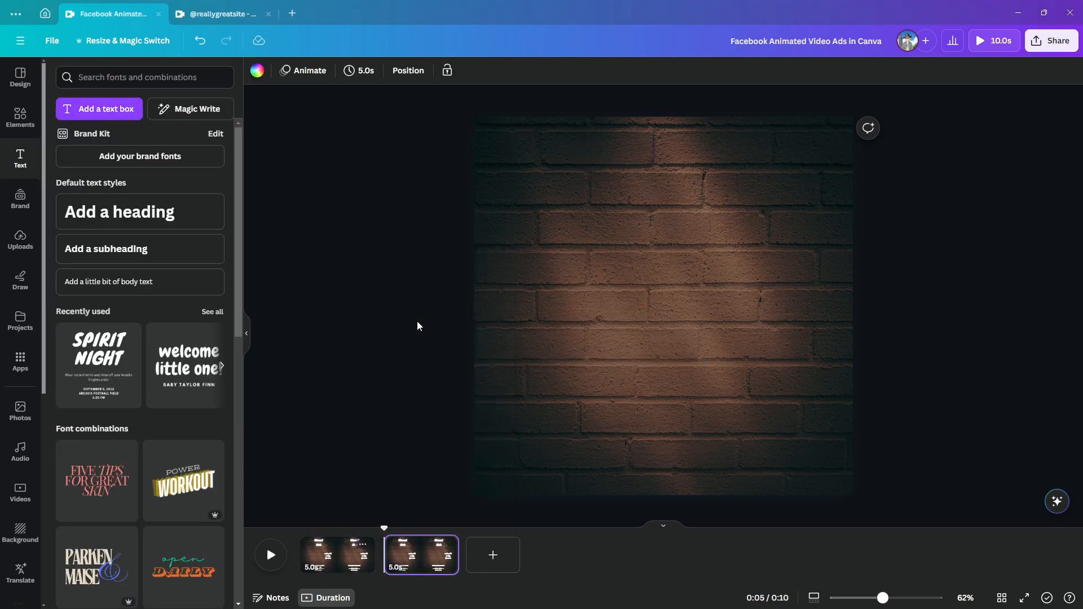
{"action": "left_click", "coordinate": [479, 312]}
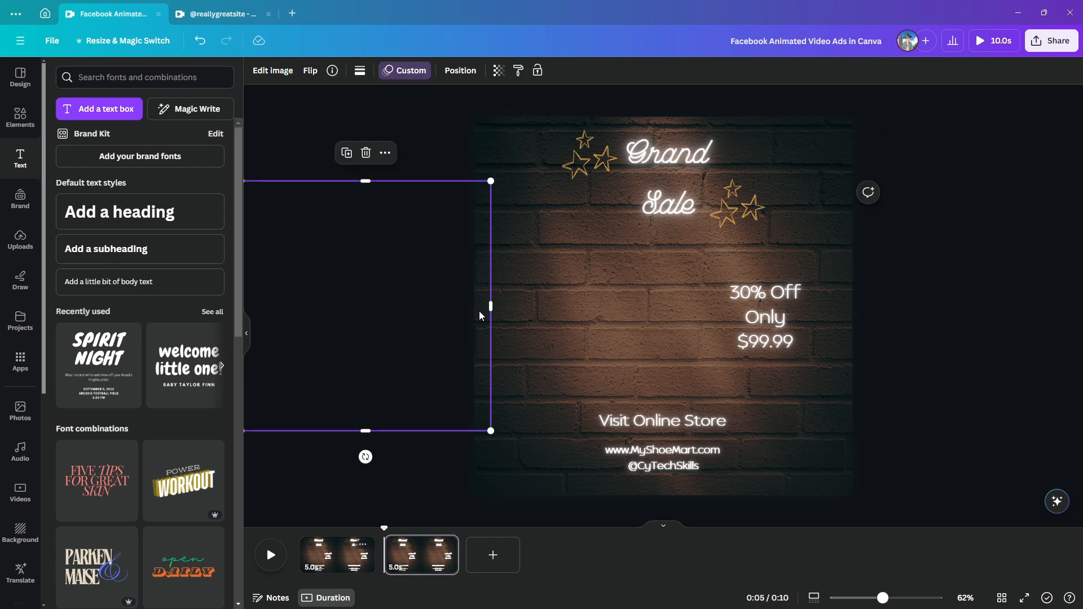
{"action": "key", "text": "Delete"}
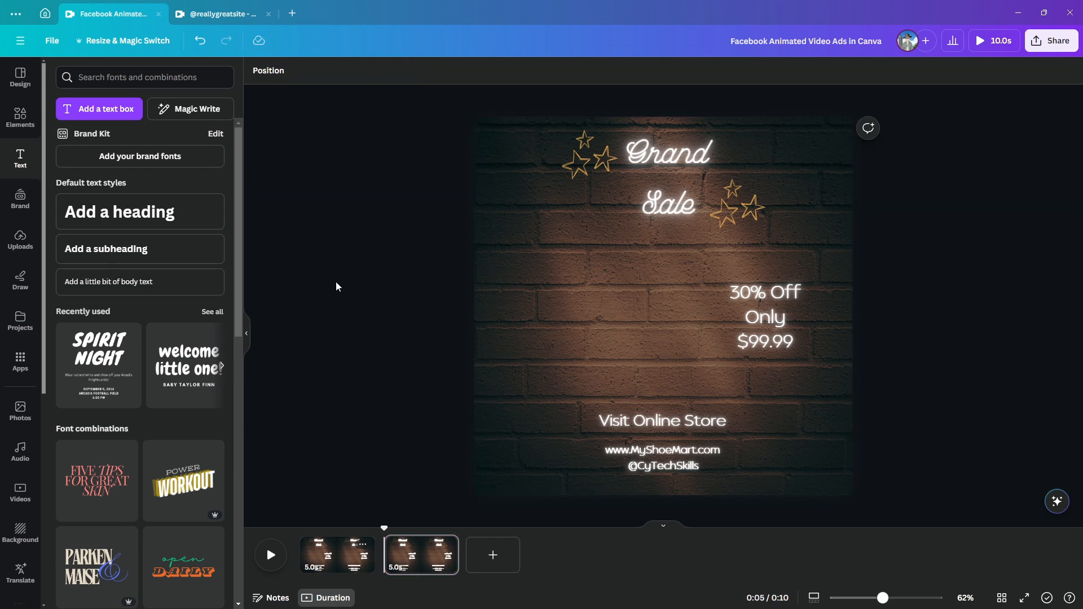
Add the uploaded tan boot image to the second page, enlarge it and place it beside the price text
{"action": "left_click", "coordinate": [12, 247]}
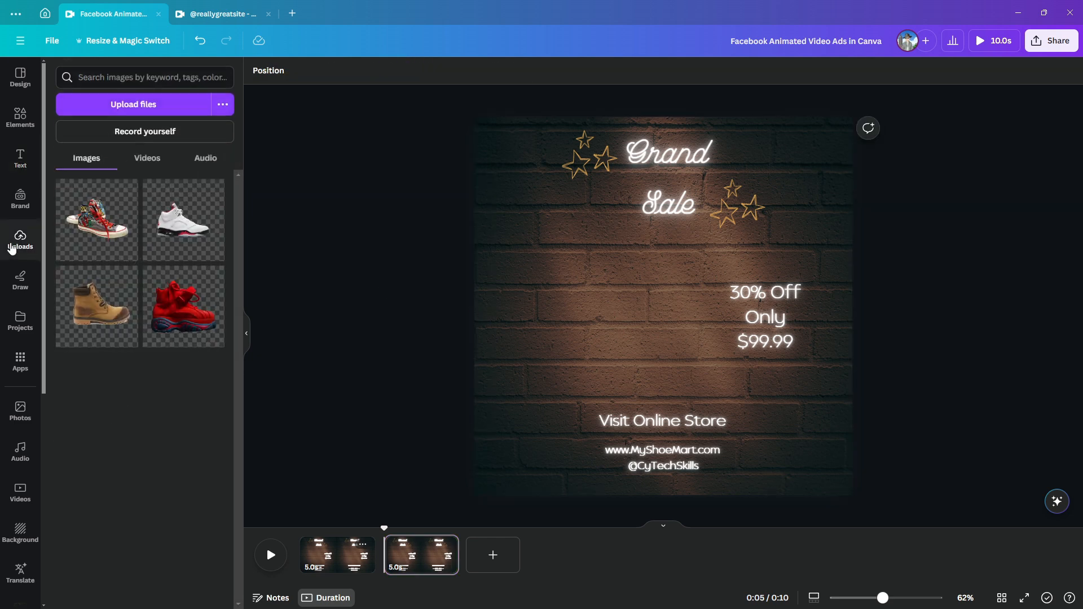
{"action": "left_click", "coordinate": [92, 307]}
{"action": "left_click_drag", "start_coordinate": [648, 319], "coordinate": [589, 346]}
{"action": "left_click_drag", "start_coordinate": [479, 207], "coordinate": [447, 174]}
{"action": "left_click_drag", "start_coordinate": [627, 332], "coordinate": [628, 323]}
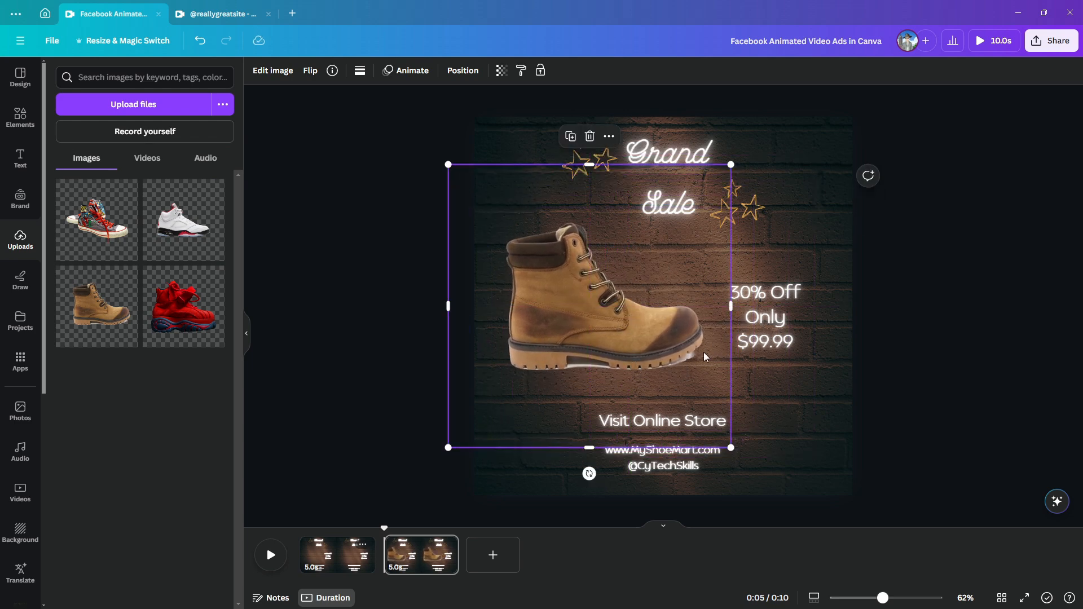
Move the boot straight off the page's left edge and change the price on this page to $199.99
{"action": "left_click_drag", "start_coordinate": [717, 361], "coordinate": [472, 346]}
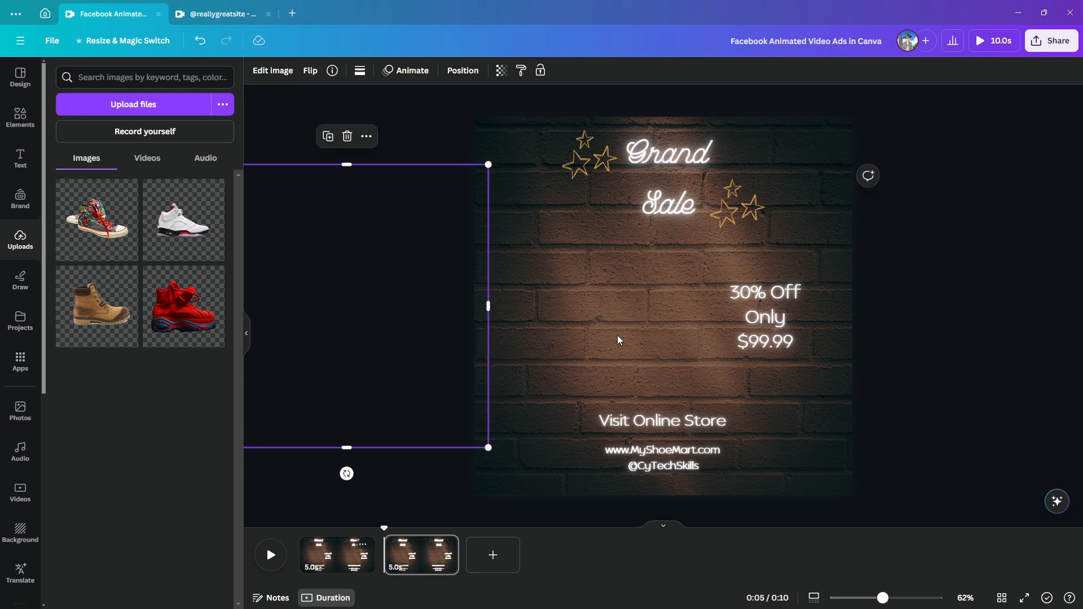
{"action": "left_click", "coordinate": [757, 347]}
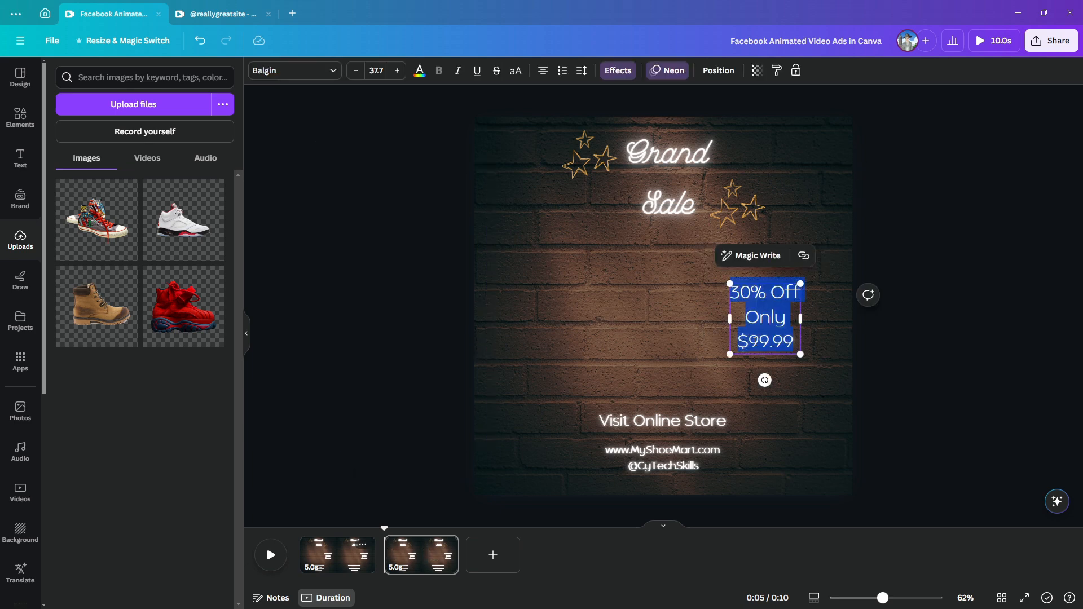
{"action": "left_click", "coordinate": [789, 380]}
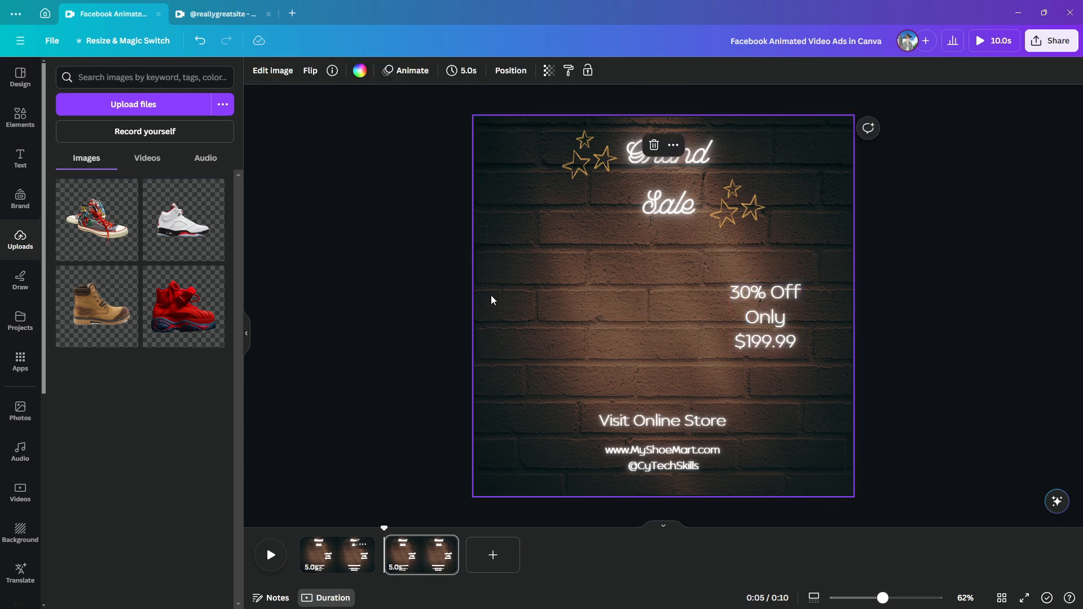
Create a custom animation path that slides the boot from off the page to beside the price text
{"action": "left_click", "coordinate": [480, 306]}
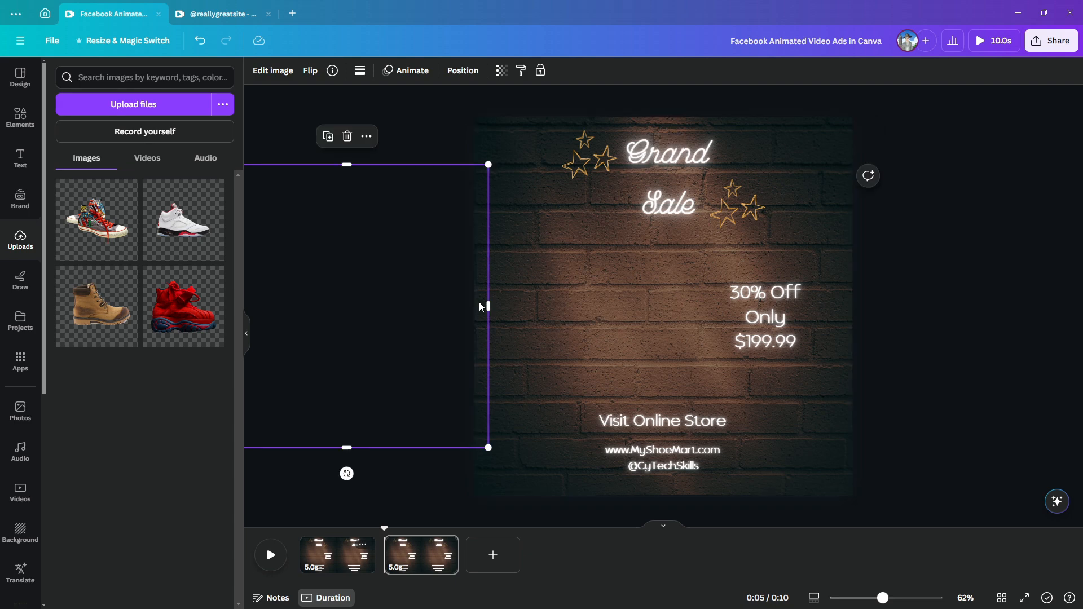
{"action": "left_click", "coordinate": [413, 72]}
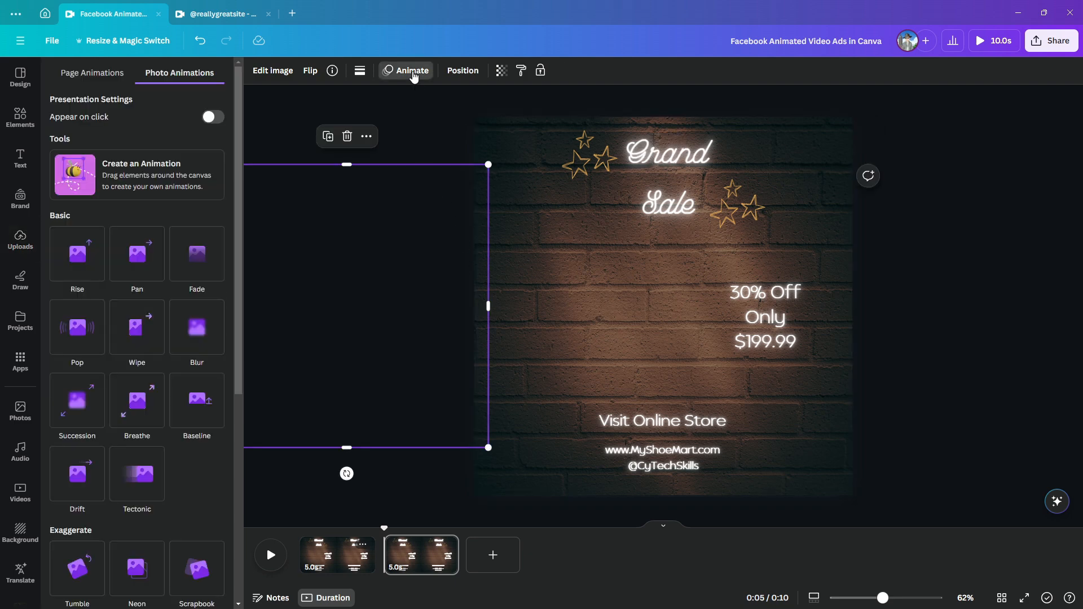
{"action": "left_click", "coordinate": [146, 184]}
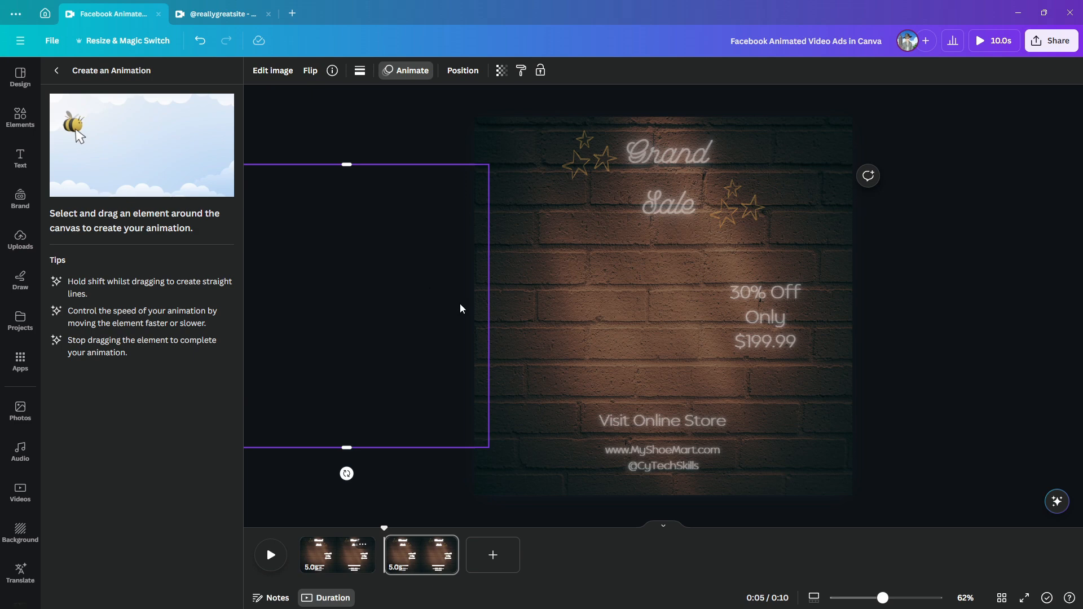
{"action": "left_click_drag", "start_coordinate": [481, 319], "coordinate": [727, 334]}
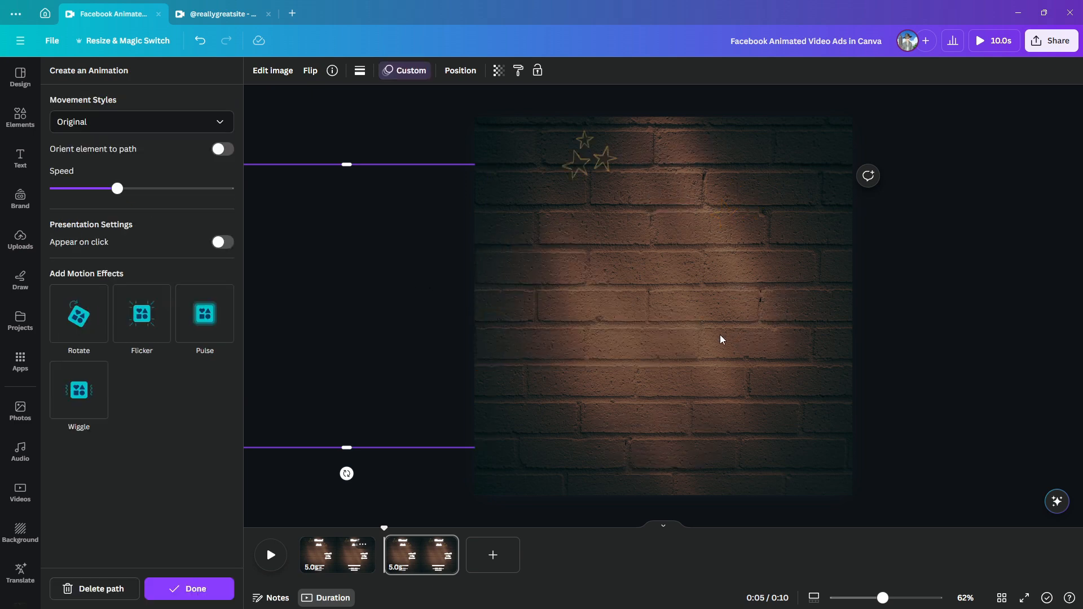
Set the boot's movement style to Steady and raise its animation speed to near the maximum
{"action": "left_click", "coordinate": [220, 123]}
{"action": "left_click", "coordinate": [138, 198]}
{"action": "left_click_drag", "start_coordinate": [116, 188], "coordinate": [202, 192]}
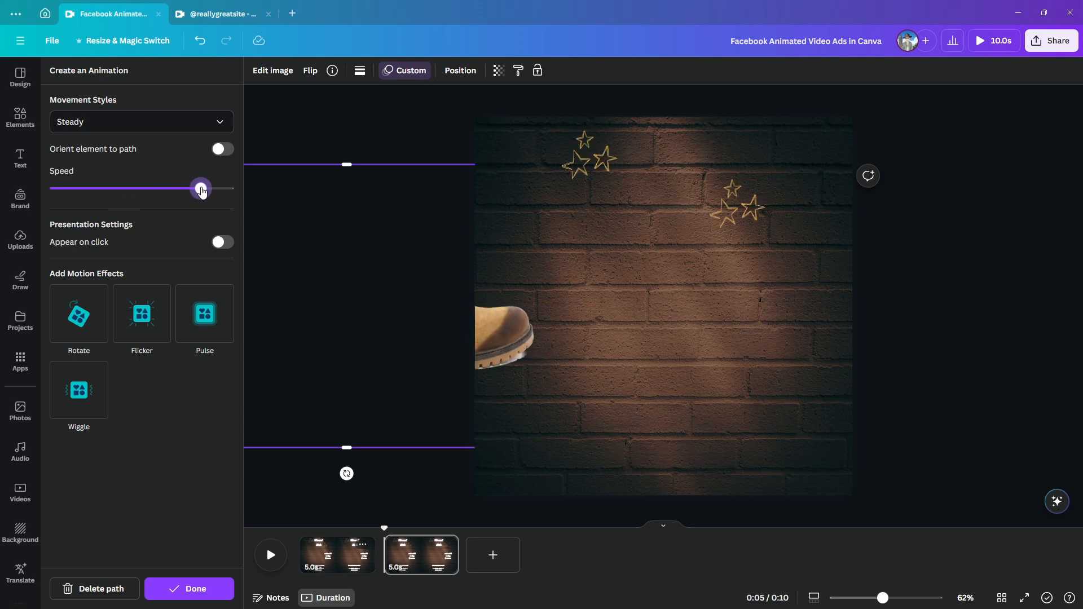
{"action": "left_click", "coordinate": [848, 474]}
Duplicate the second page and delete the boot image from the copy
{"action": "left_click", "coordinate": [445, 543]}
{"action": "left_click", "coordinate": [500, 323]}
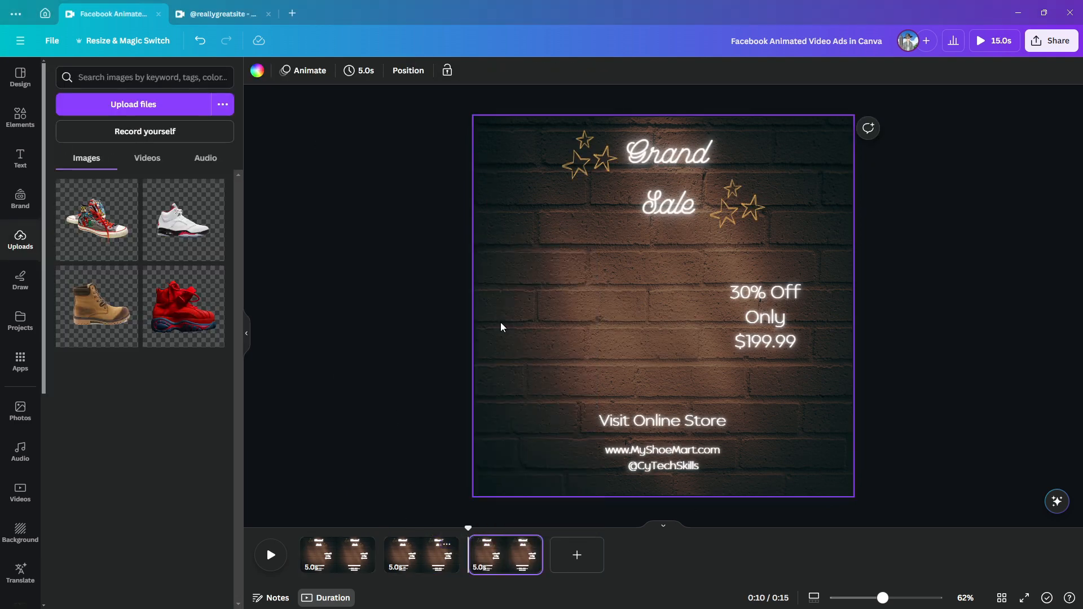
{"action": "left_click", "coordinate": [476, 320]}
{"action": "key", "text": "Delete"}
Add the uploaded white sneaker to the third page, enlarge it and place it beside the price text
{"action": "left_click", "coordinate": [183, 227]}
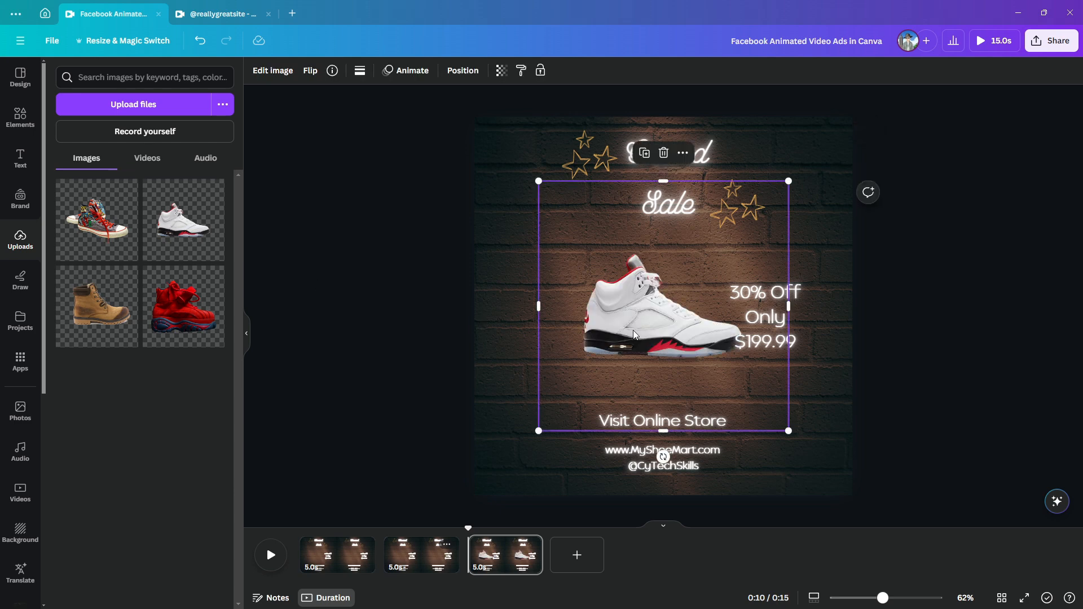
{"action": "left_click_drag", "start_coordinate": [654, 308], "coordinate": [606, 308]}
{"action": "left_click_drag", "start_coordinate": [488, 181], "coordinate": [433, 125]}
{"action": "left_click_drag", "start_coordinate": [607, 299], "coordinate": [644, 318]}
{"action": "left_click_drag", "start_coordinate": [469, 145], "coordinate": [441, 117]}
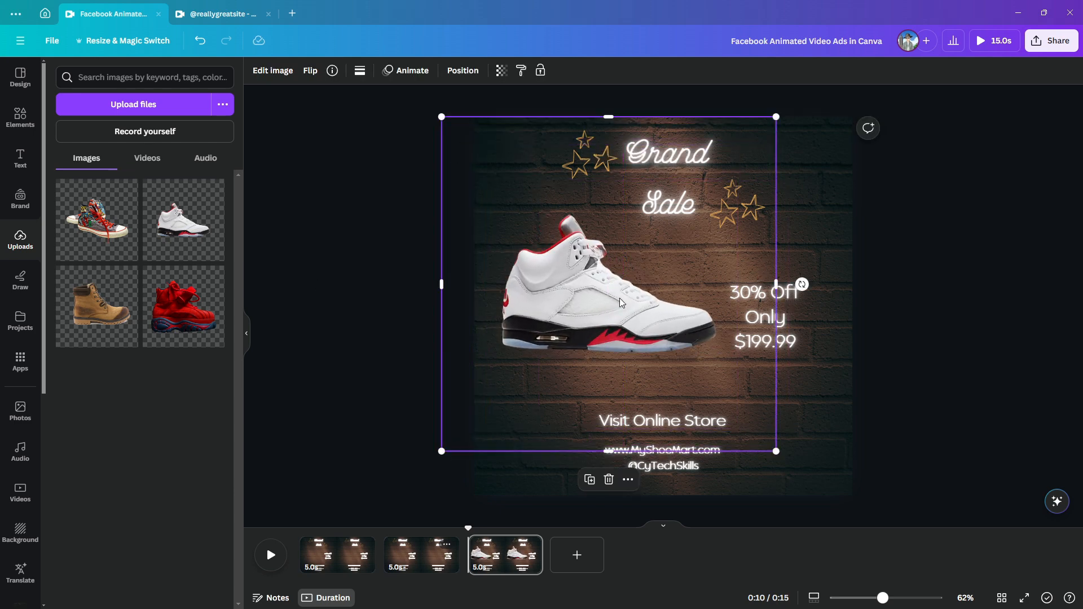
Move the white sneaker off the page's left edge and change the third page's price to $149.99
{"action": "left_click", "coordinate": [816, 385]}
{"action": "left_click", "coordinate": [751, 341]}
{"action": "mouse_move", "coordinate": [714, 331]}
{"action": "left_mouse_down"}
{"action": "mouse_move", "coordinate": [455, 336]}
{"action": "mouse_move", "coordinate": [746, 329]}
{"action": "left_mouse_up"}
Create a custom path sliding the white sneaker onto the page, with the Steady movement style and a speed near the maximum
{"action": "left_click", "coordinate": [416, 74]}
{"action": "left_click", "coordinate": [142, 110]}
{"action": "left_click", "coordinate": [168, 124]}
{"action": "left_click", "coordinate": [72, 199]}
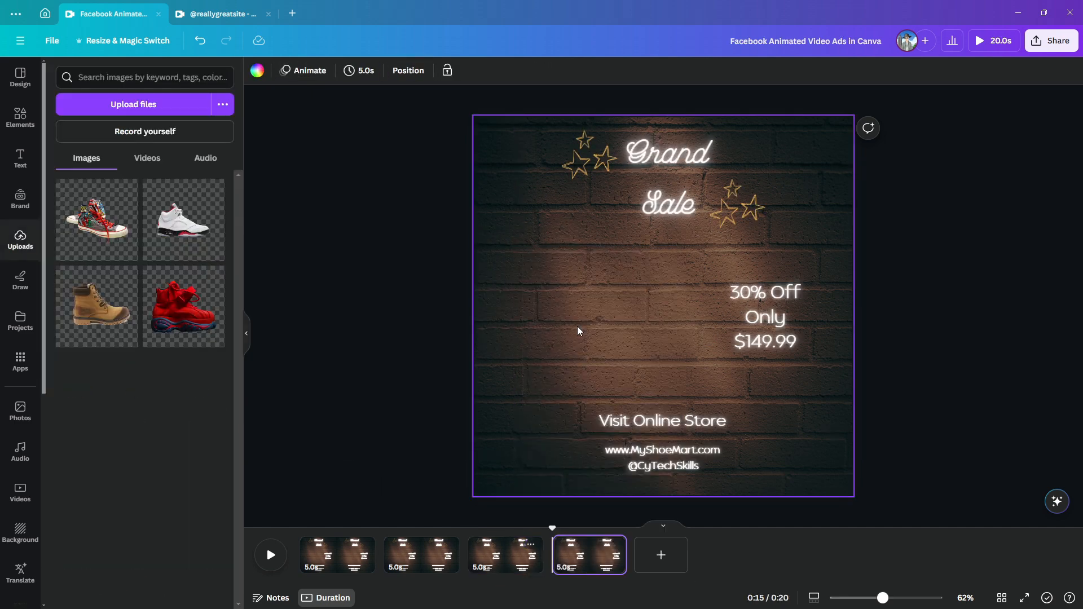
On a fourth page copied from the third, replace the sneaker with enlarged patterned high-tops off the left edge and set the price to $99.99
{"action": "left_click", "coordinate": [97, 220]}
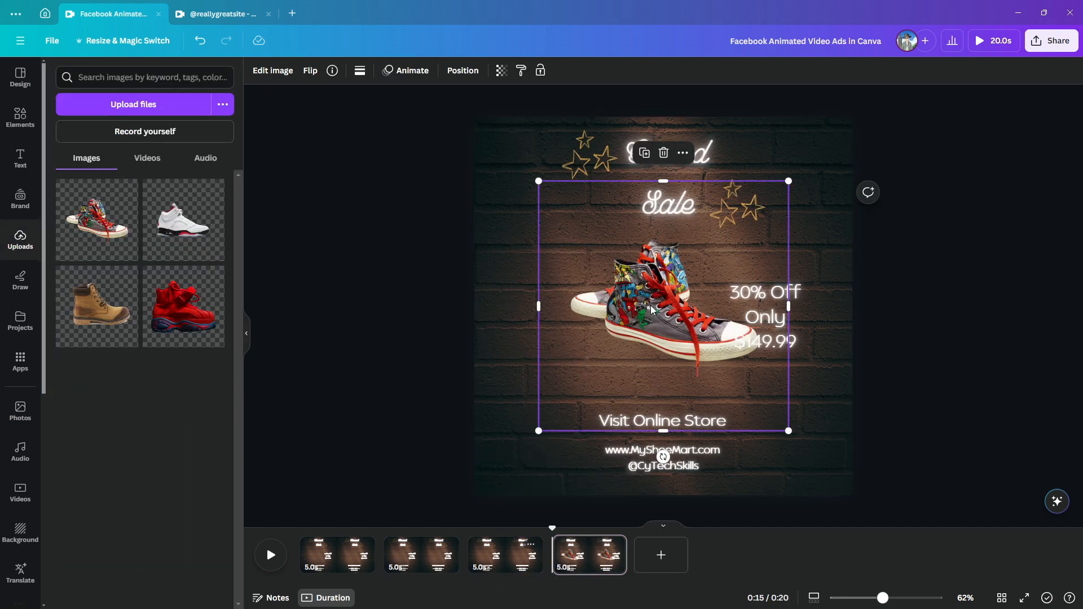
{"action": "left_click_drag", "start_coordinate": [669, 308], "coordinate": [613, 308]}
{"action": "left_click_drag", "start_coordinate": [712, 317], "coordinate": [445, 298]}
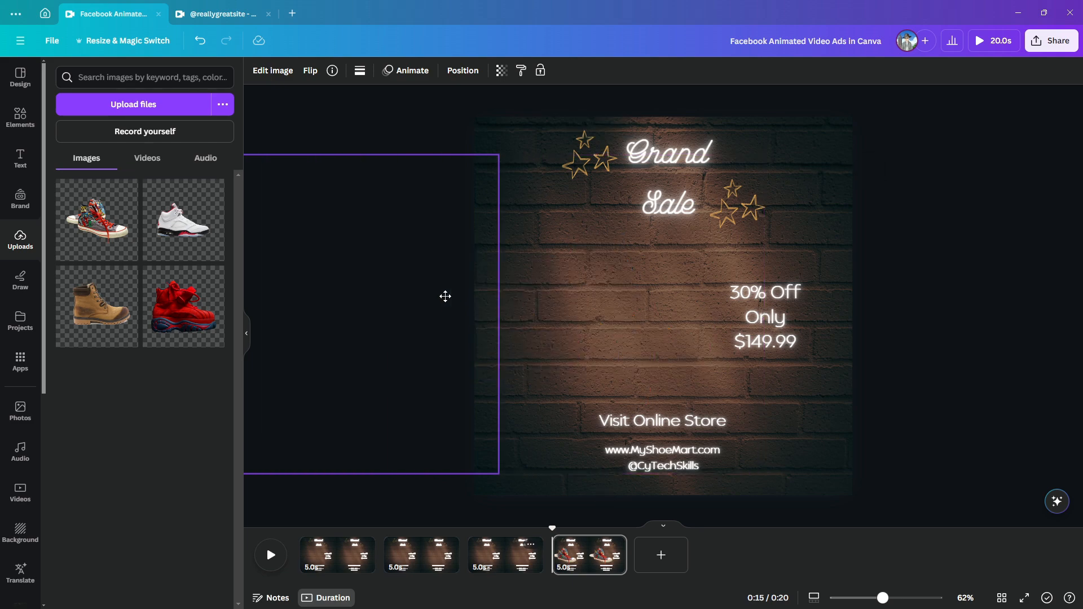
{"action": "left_click", "coordinate": [760, 342]}
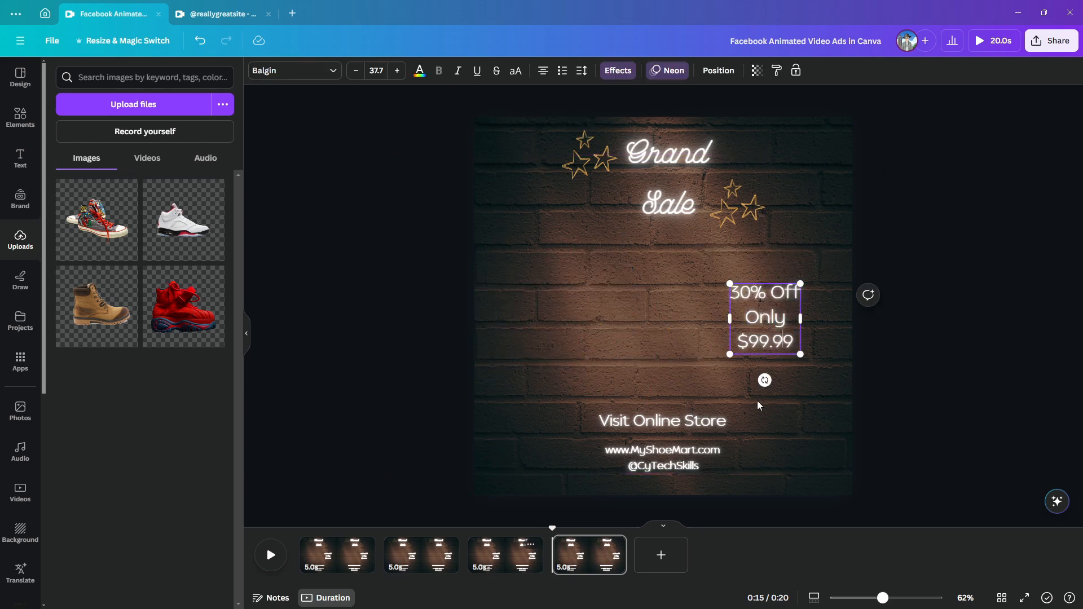
Create a custom path that slides the high-tops in beside the price text and raise its speed to near the maximum
{"action": "left_click", "coordinate": [346, 314]}
{"action": "left_click", "coordinate": [405, 70]}
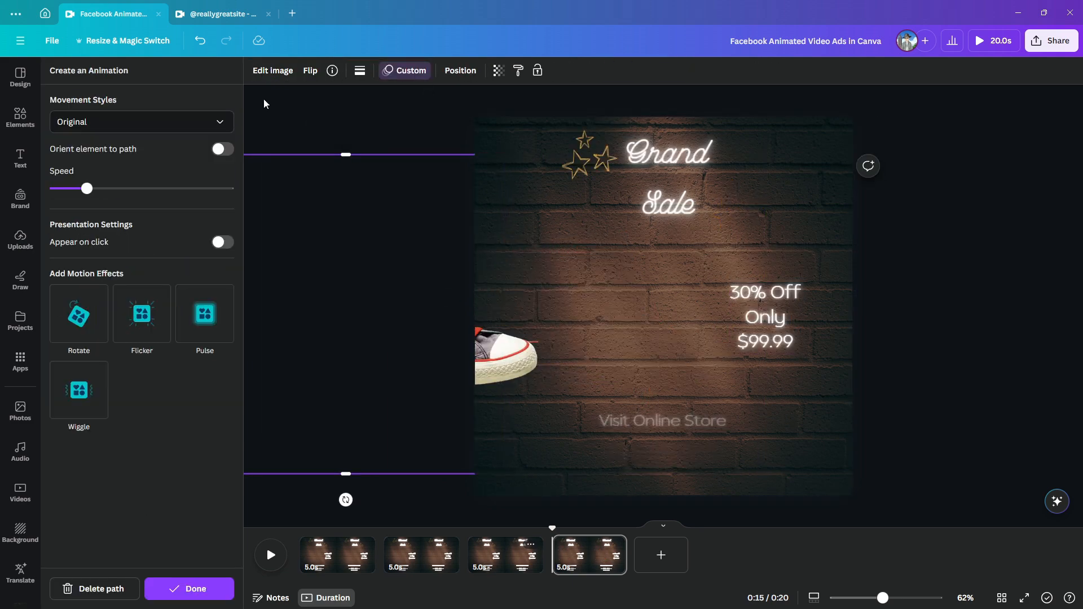
{"action": "left_click_drag", "start_coordinate": [87, 188], "coordinate": [208, 189]}
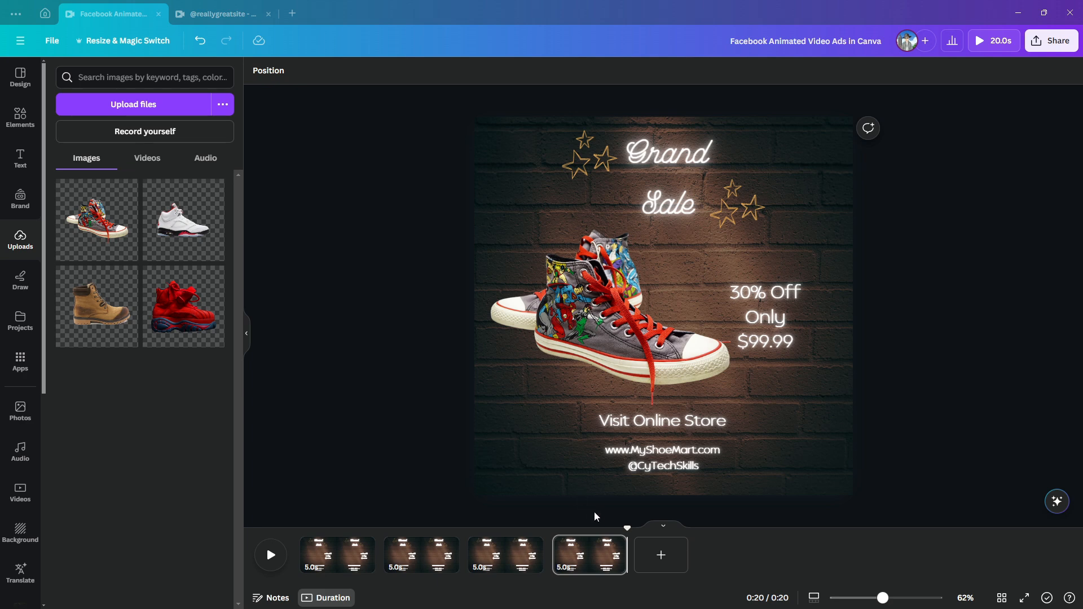
Set the first page's timing to 3.0 seconds and apply it to all four pages
{"action": "left_click_drag", "start_coordinate": [625, 529], "coordinate": [307, 535]}
{"action": "left_click", "coordinate": [339, 558]}
{"action": "left_click", "coordinate": [363, 71]}
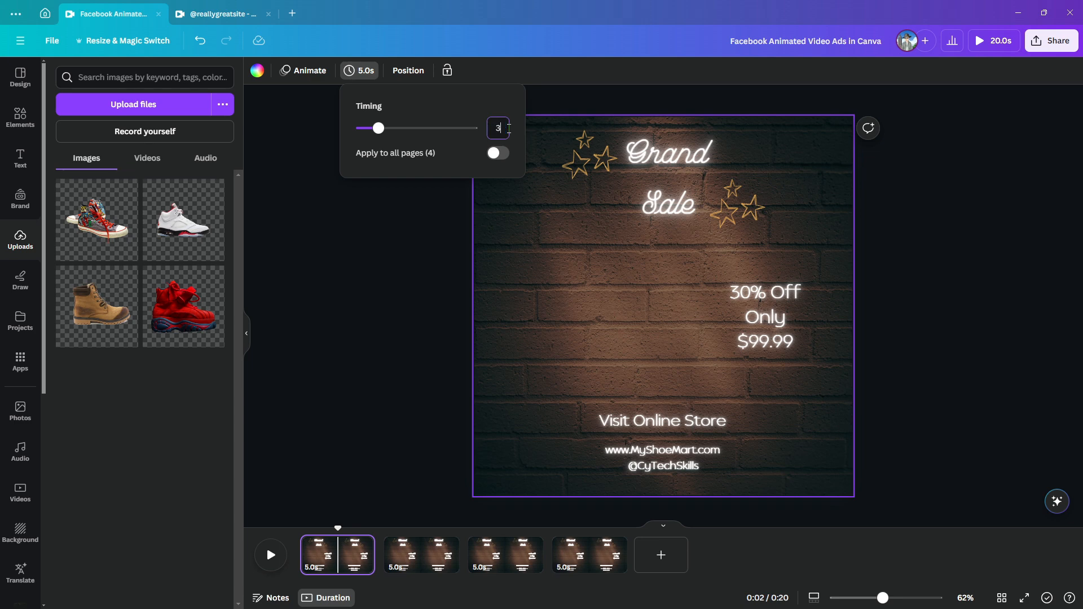
{"action": "key", "text": "Return"}
{"action": "left_click", "coordinate": [418, 161]}
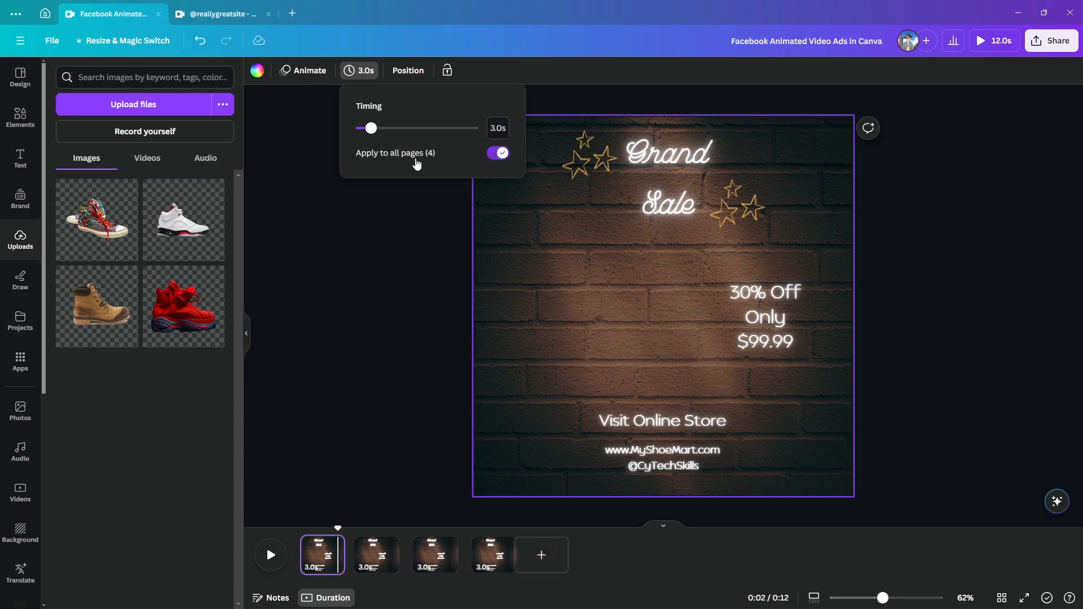
{"action": "left_click", "coordinate": [376, 258]}
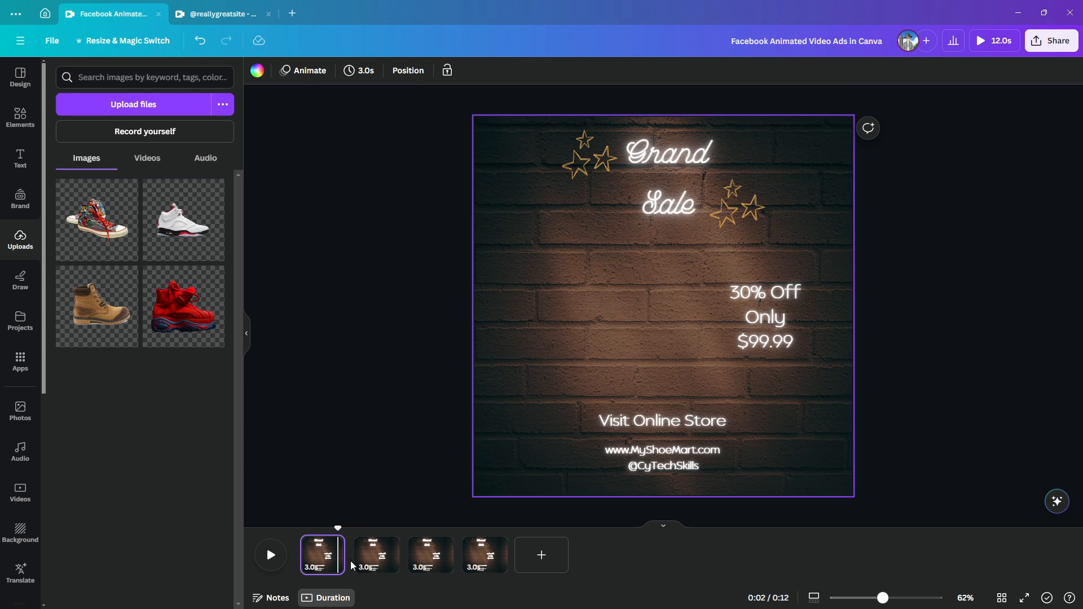
Add transitions between all four pages and play the video from the start
{"action": "mouse_move", "coordinate": [353, 572]}
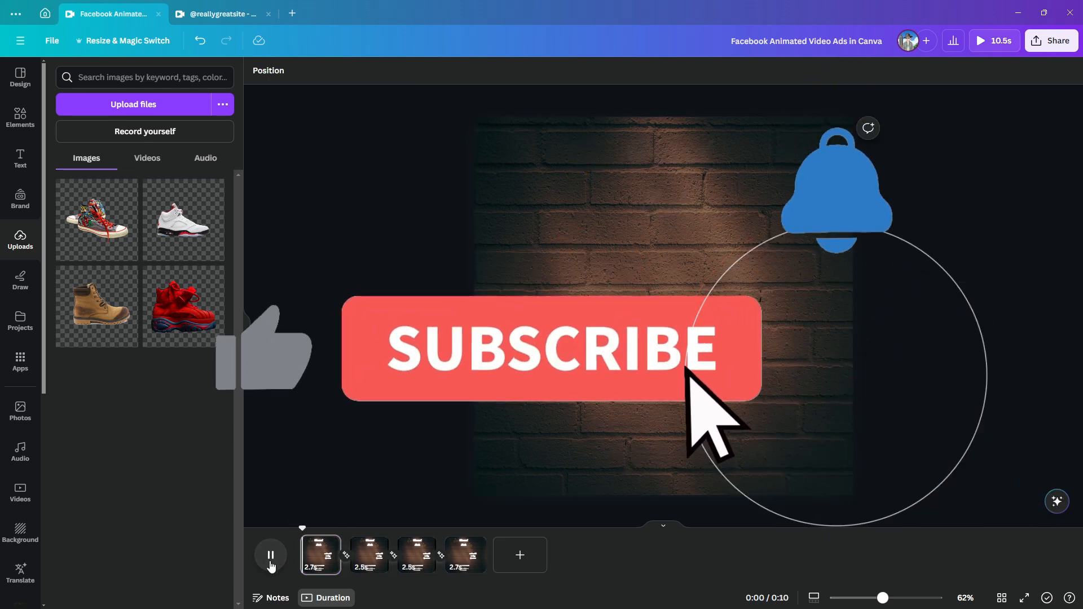
{"action": "left_click", "coordinate": [270, 556]}
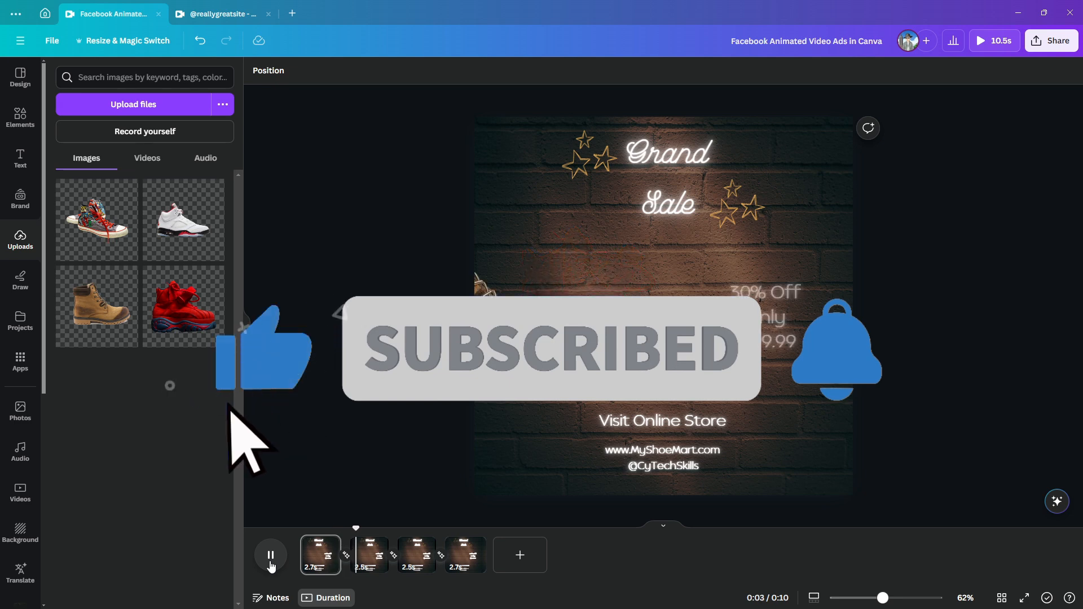